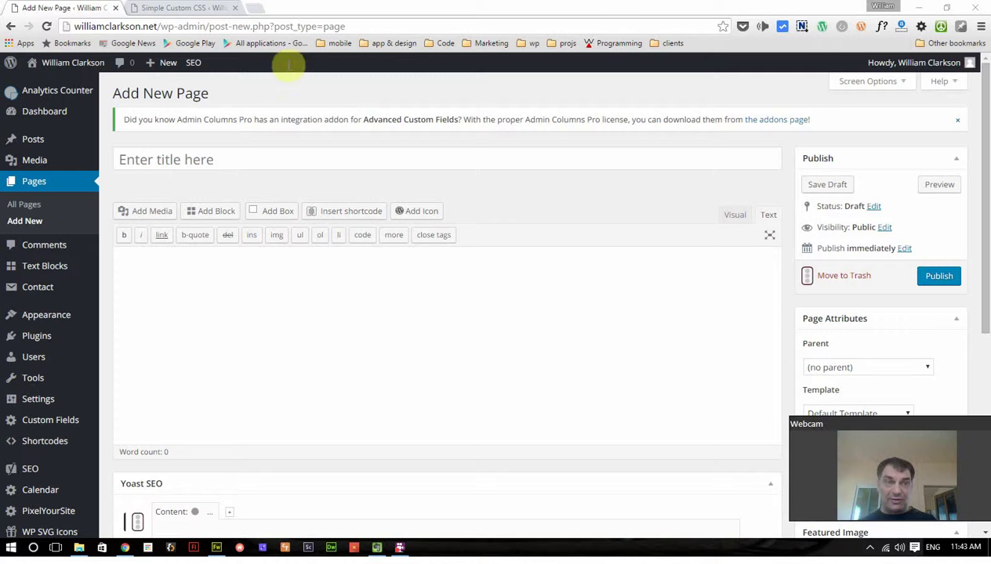
- Look over the rules at the end of the site's Simple Custom CSS stylesheet
click(161, 8)
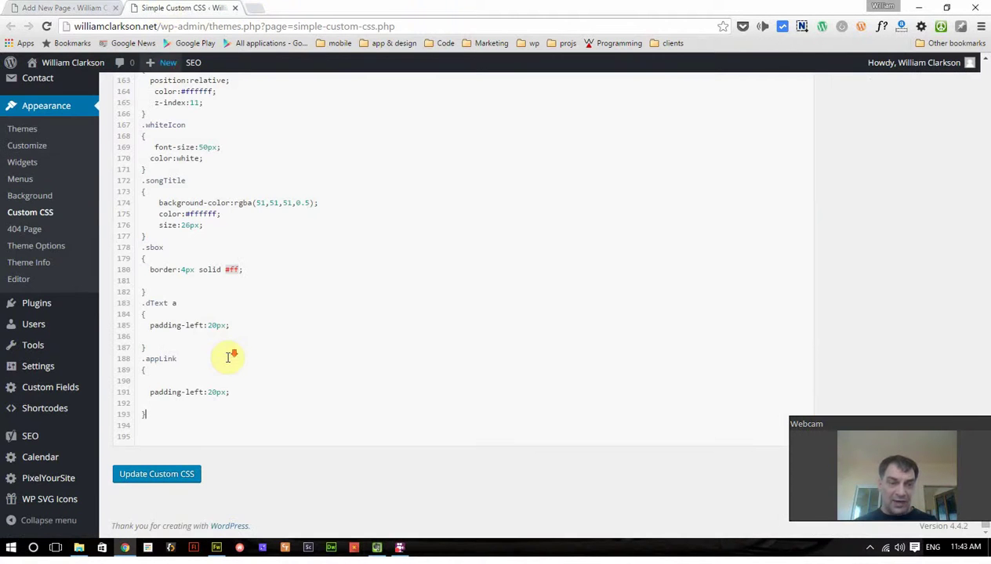
scroll(231, 357, up, 6)
scroll(231, 357, down, 10)
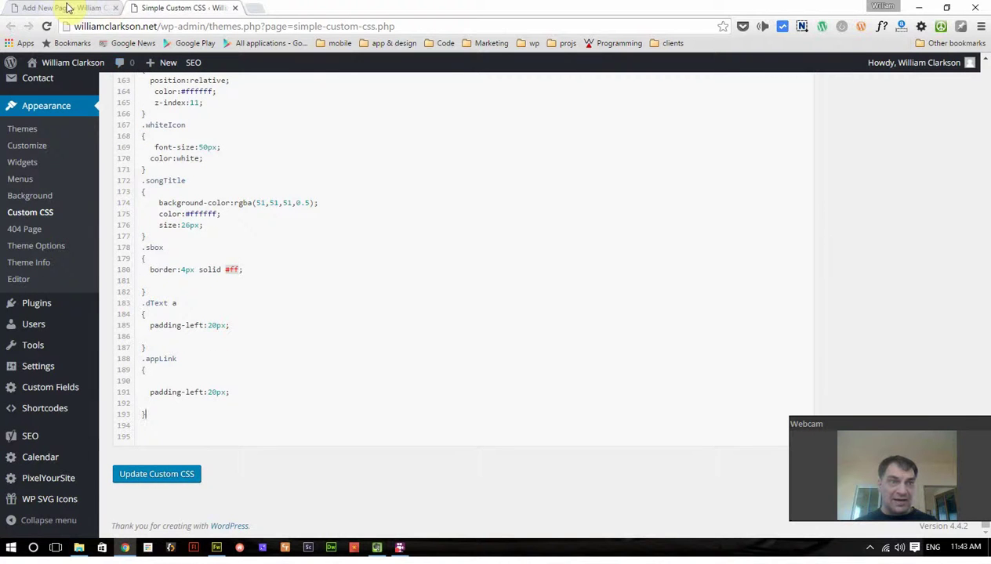
- Enter "Some Text Here" in the new page's body, with "Some more text down here!" as a second paragraph
click(80, 8)
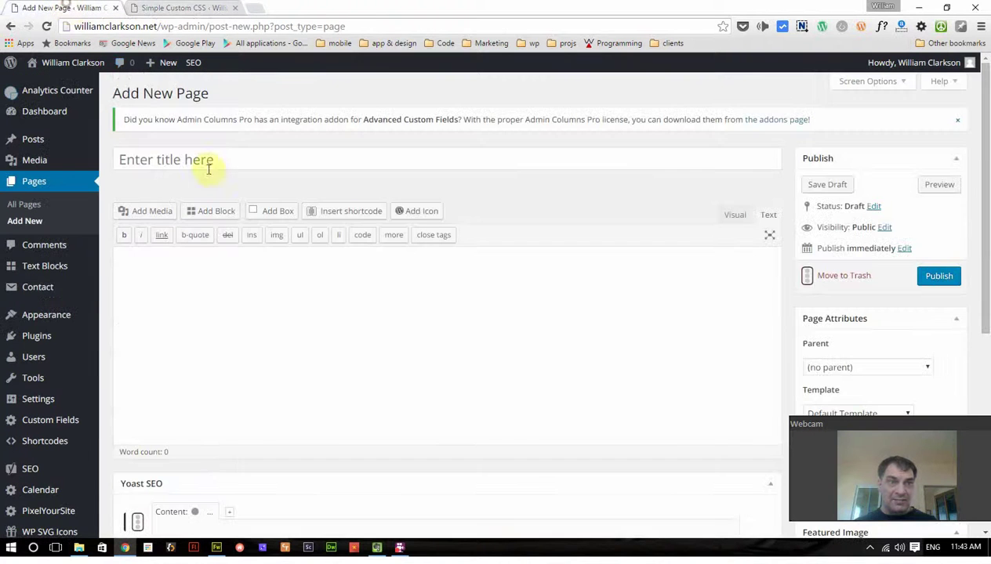
click(321, 324)
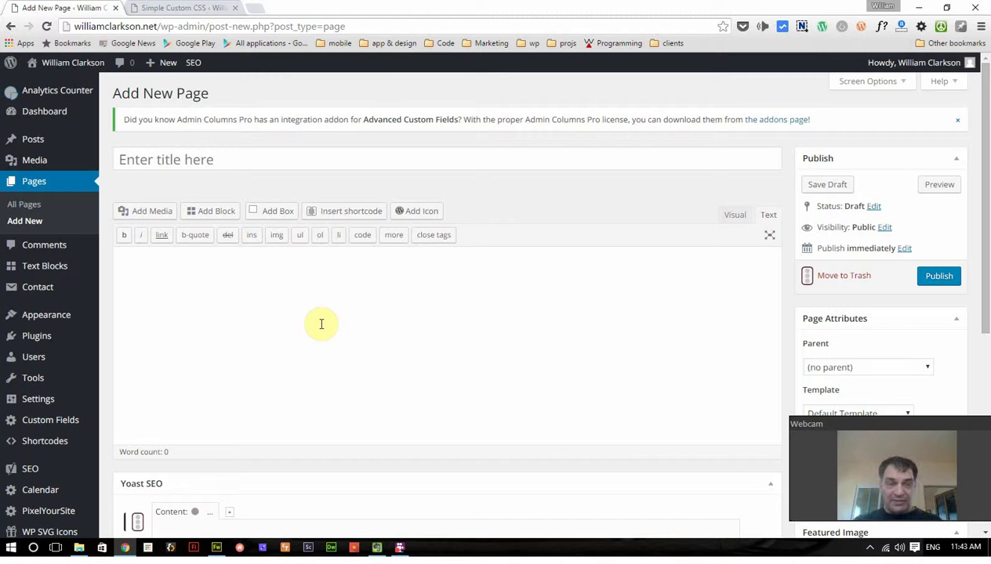
text(Some )
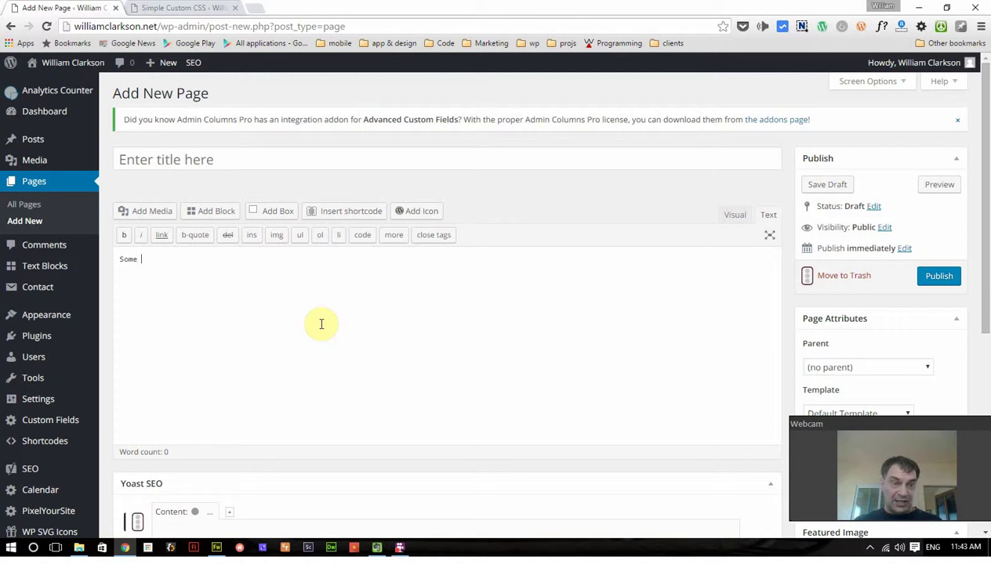
text(Text5)
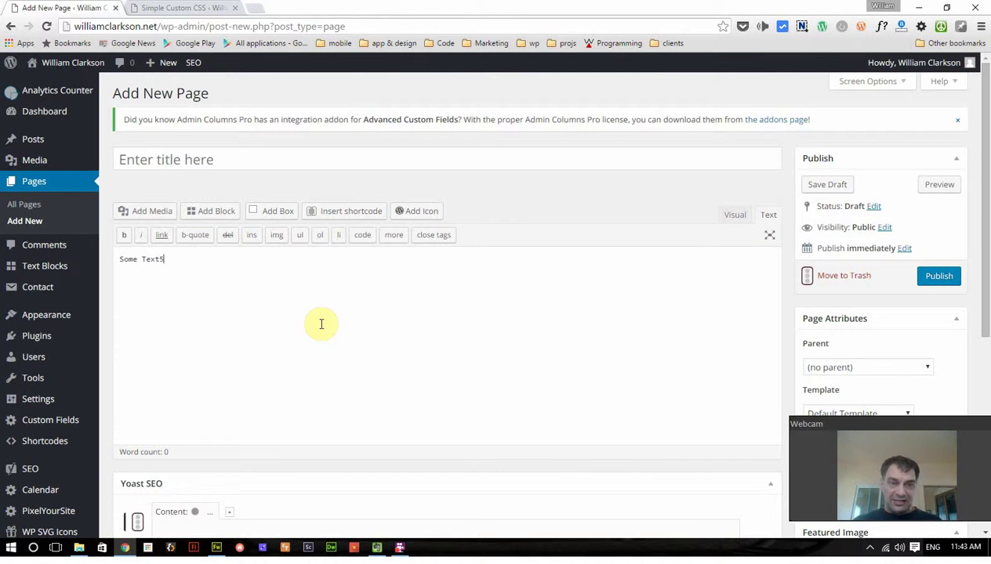
key(BackSpace)
text(Here  )
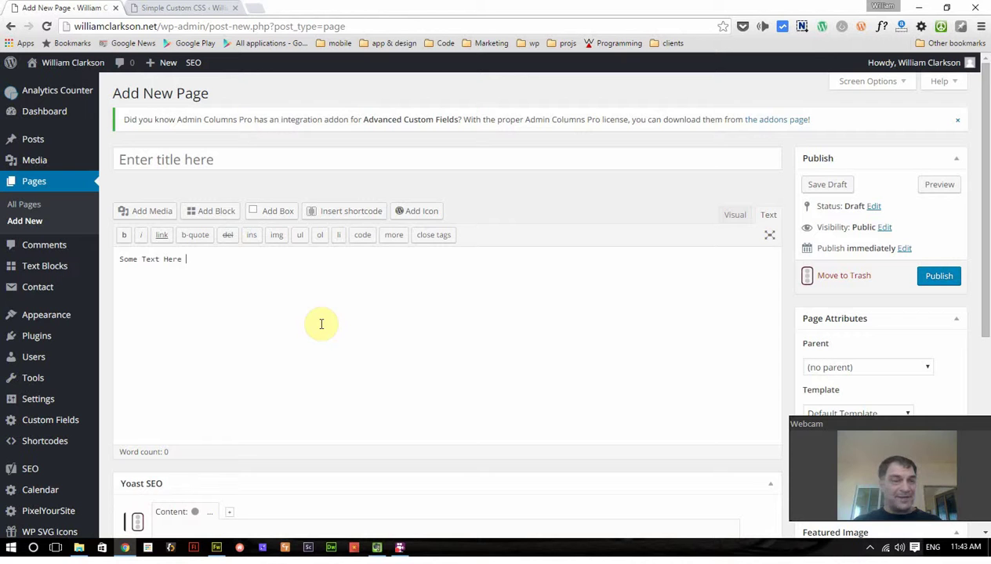
text(Some mor)
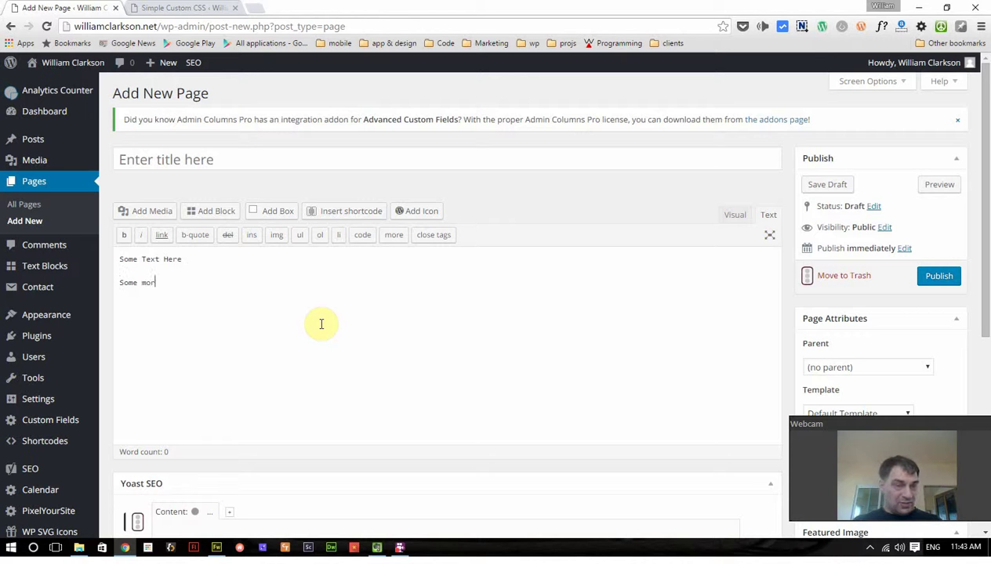
text(e text down here!)
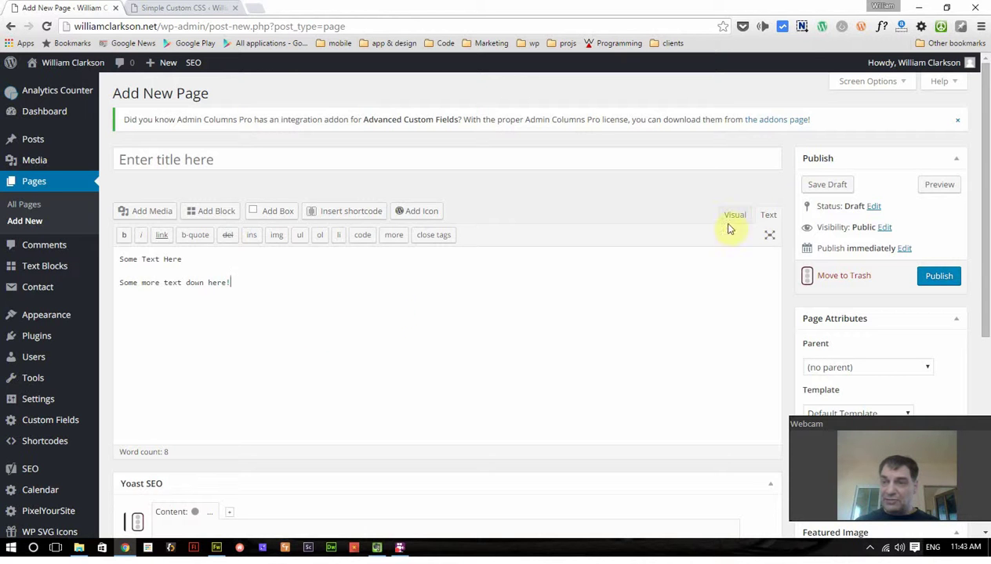
- Preview the draft page and examine how the "Some Text Here" line is displayed
click(941, 185)
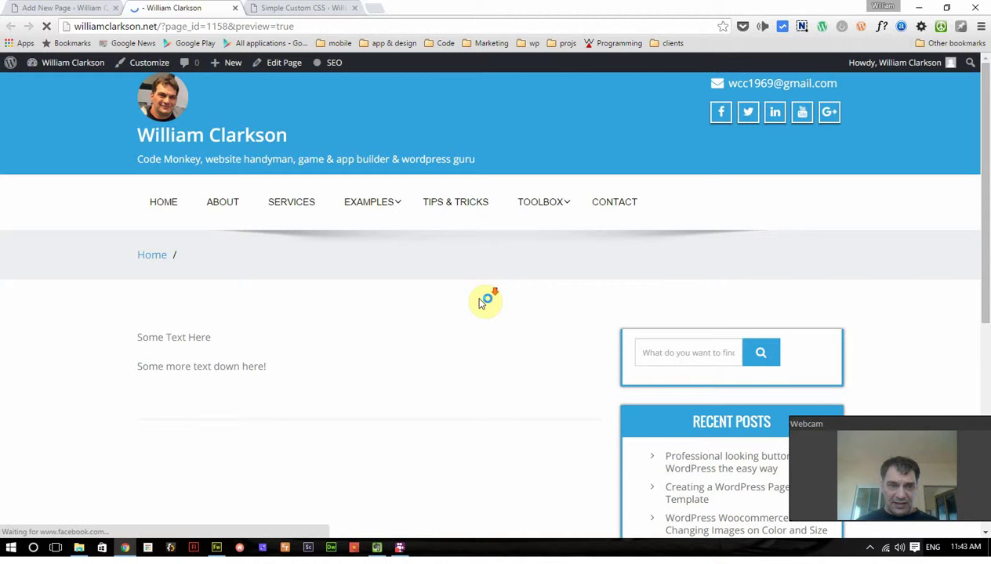
scroll(140, 370, down, 1)
scroll(170, 283, down, 2)
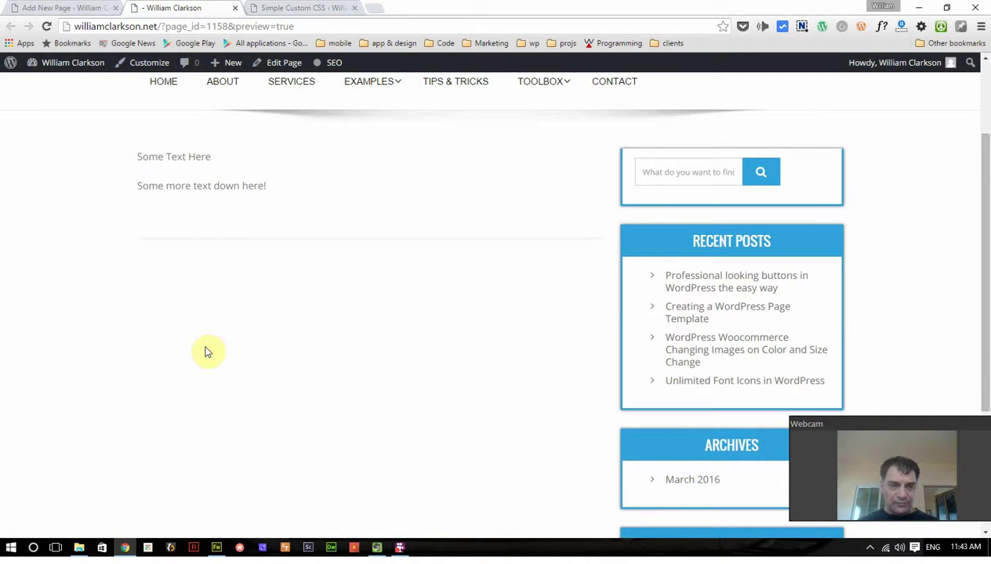
scroll(207, 347, up, 3)
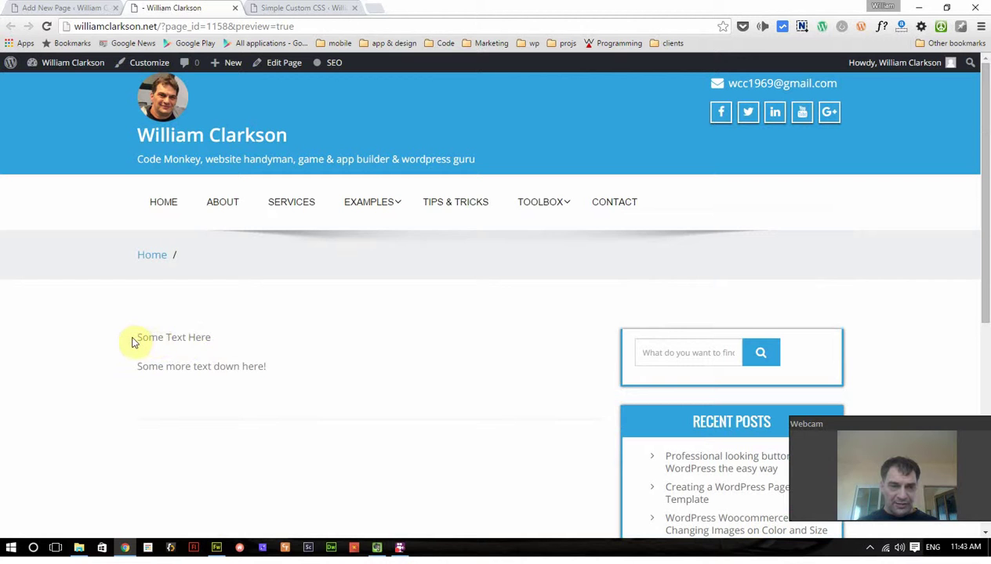
drag(136, 343, 245, 344)
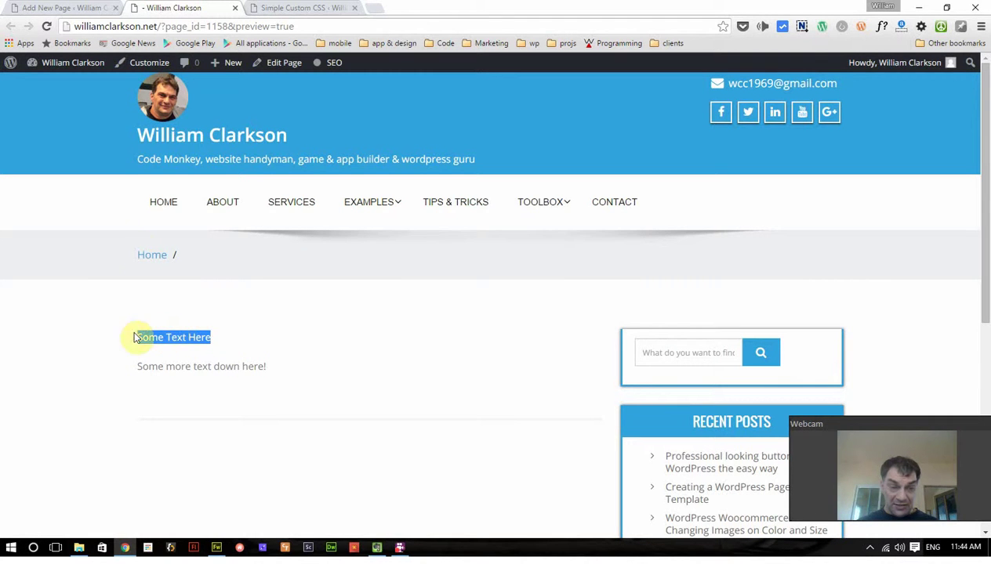
- Turn off the tinyWYM markup display in the visual editor and show the page content as HTML text
click(59, 8)
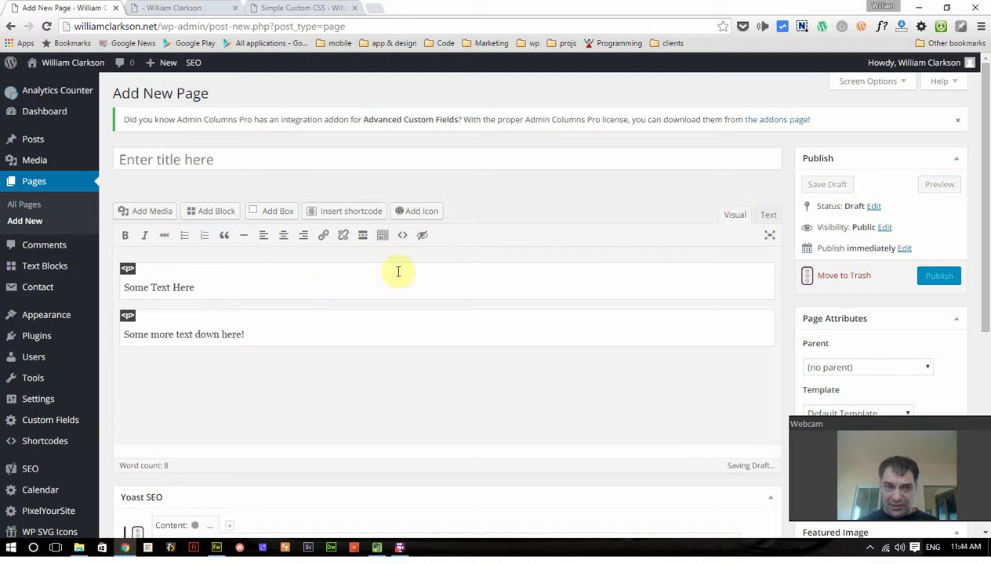
click(423, 239)
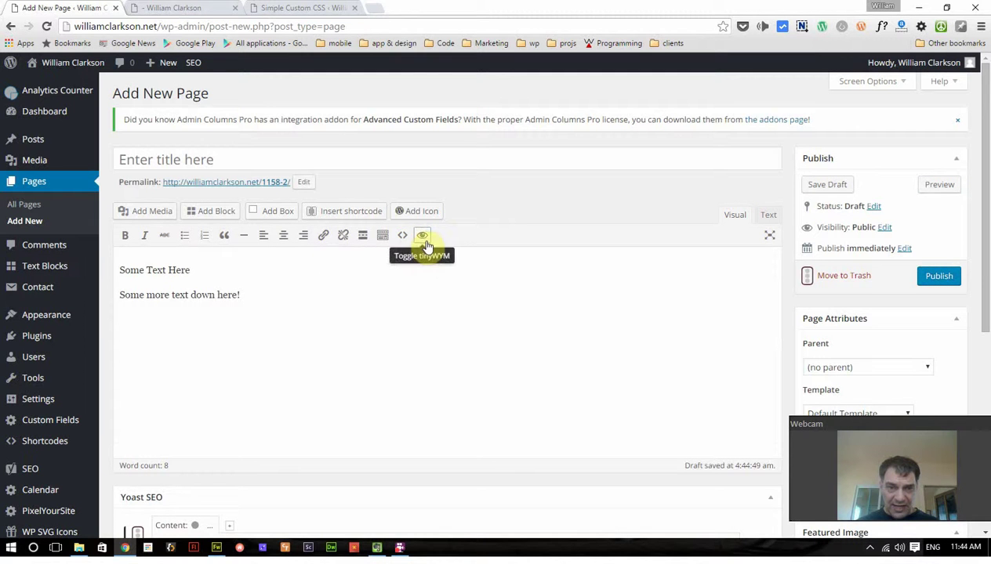
click(243, 292)
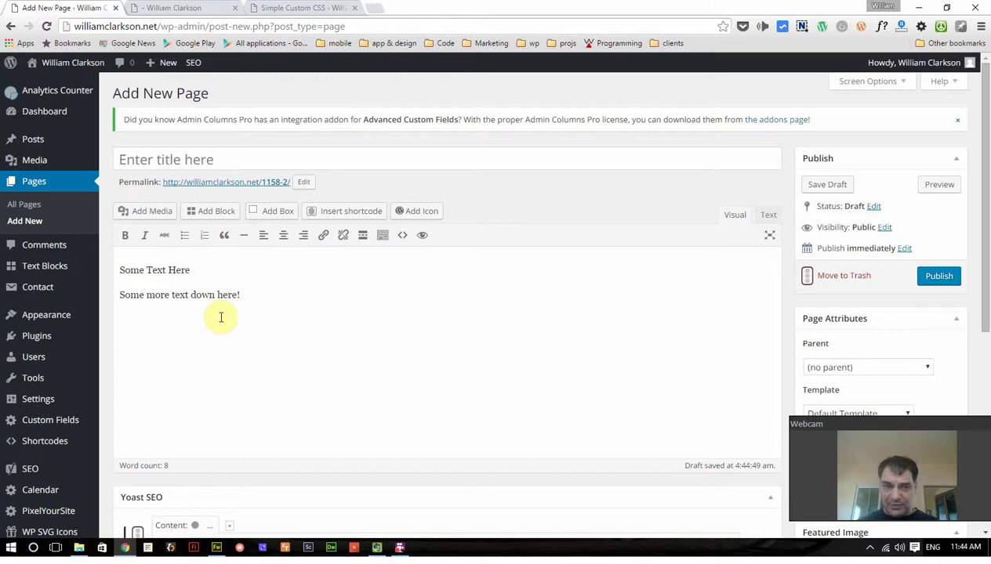
click(768, 215)
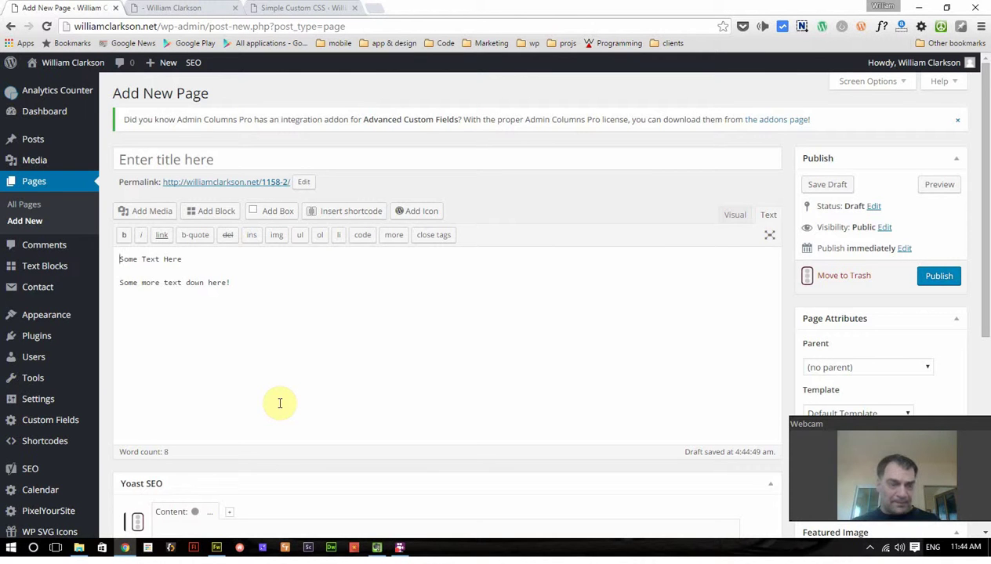
- Wrap "Some Text Here" in <span> and </span> tags and preview the page
text(<span)
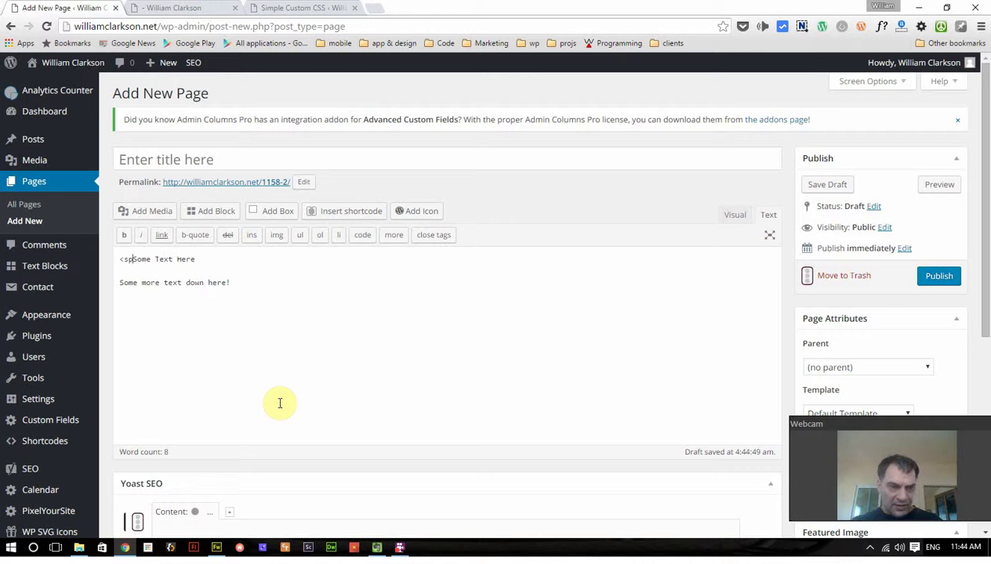
text(>)
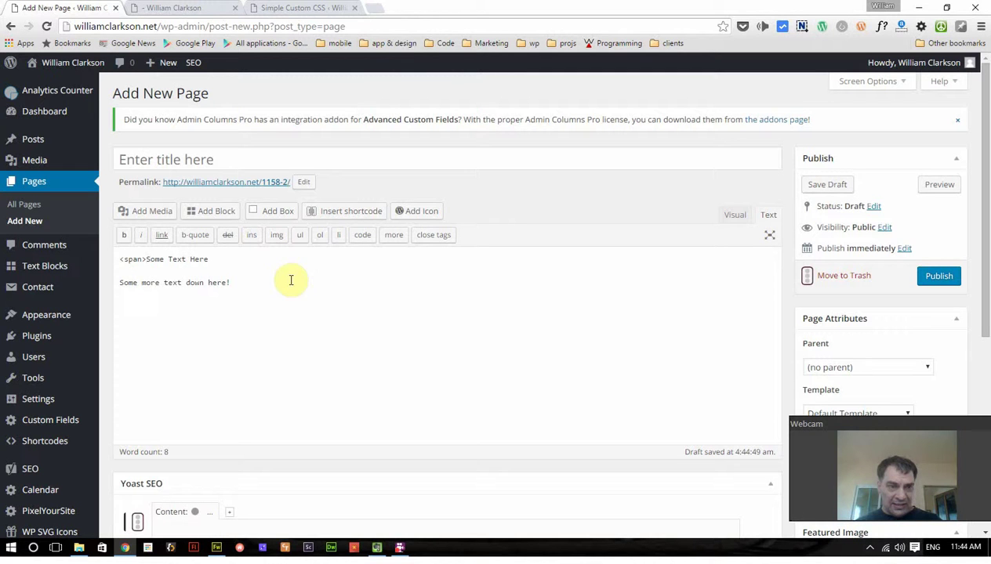
click(279, 263)
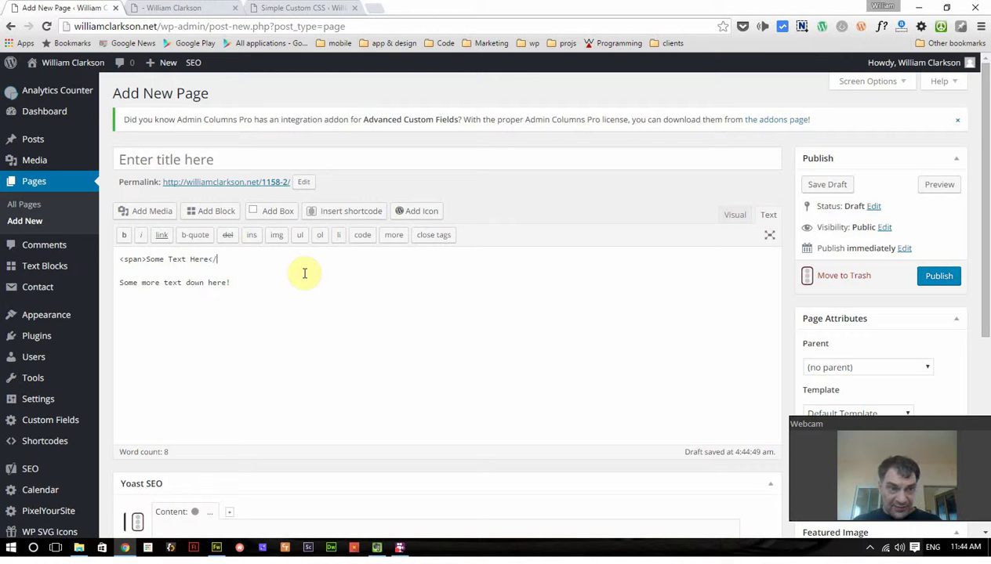
text(</span>)
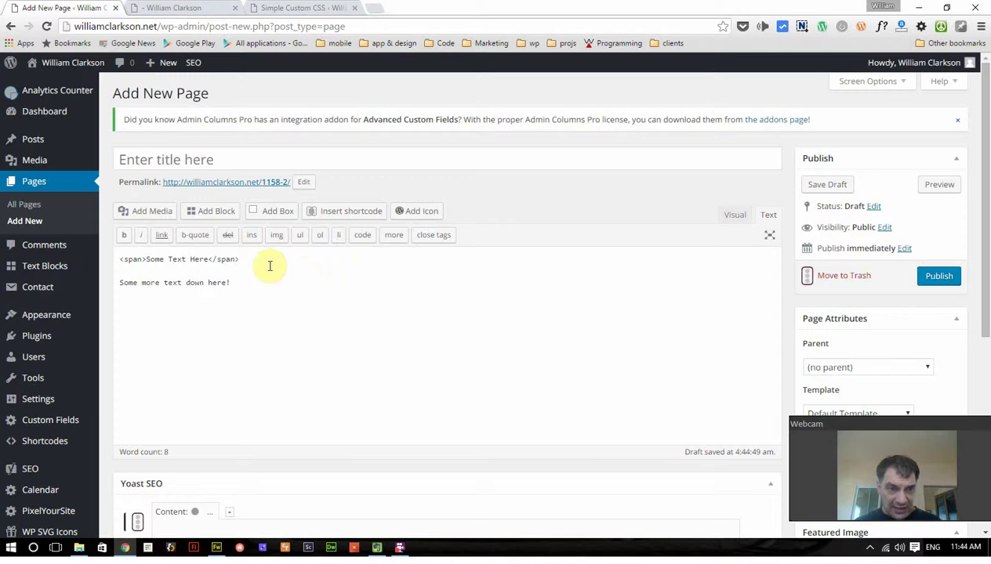
double_click(214, 258)
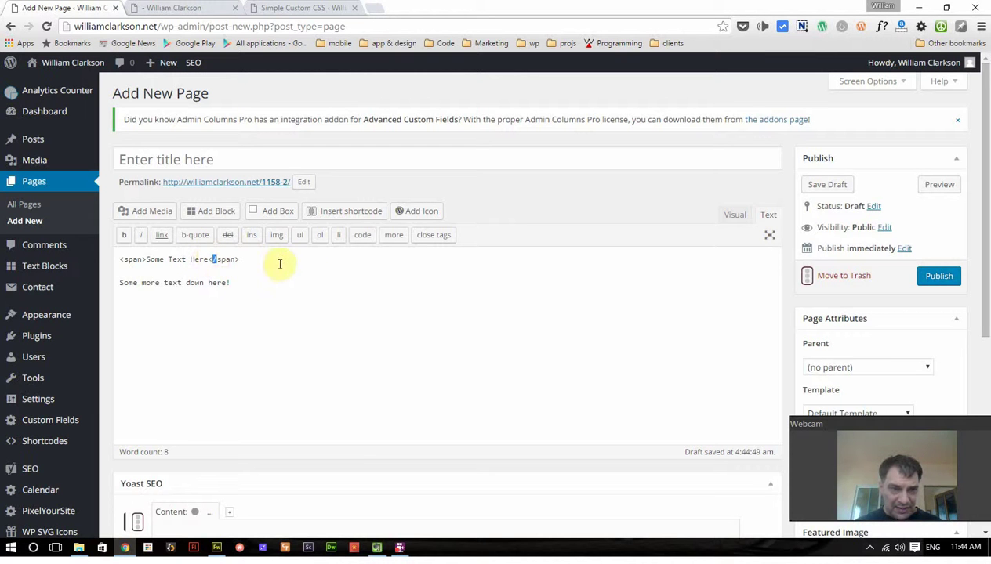
click(276, 261)
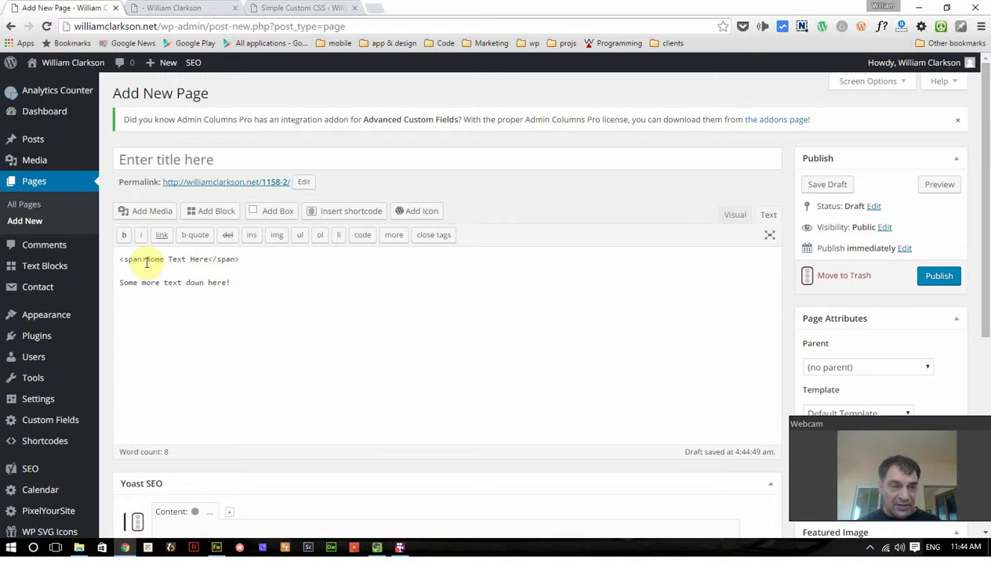
click(941, 185)
click(208, 10)
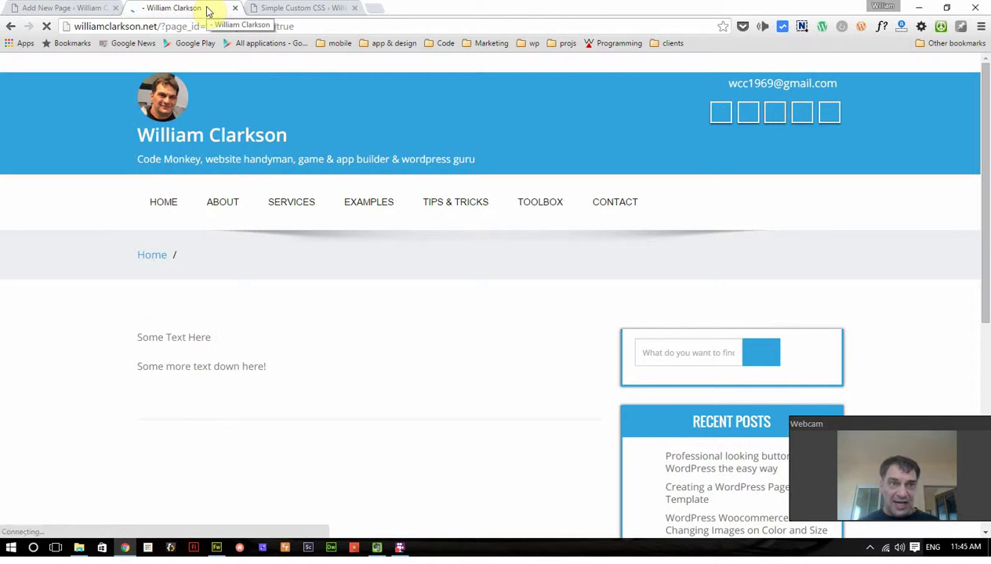
- Add the inline attribute style="color:red" to the opening span tag around "Some Text Here"
click(68, 10)
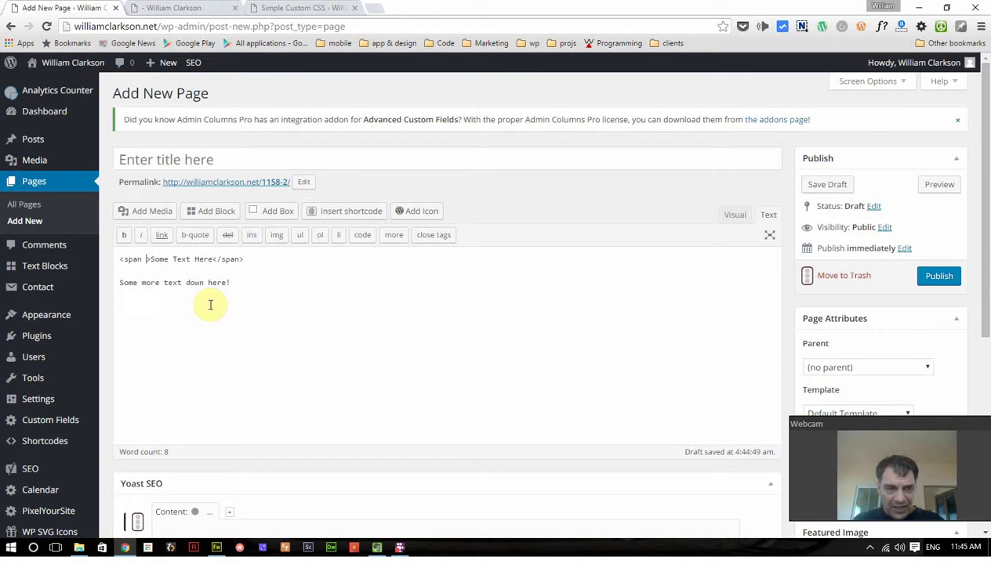
text(style)
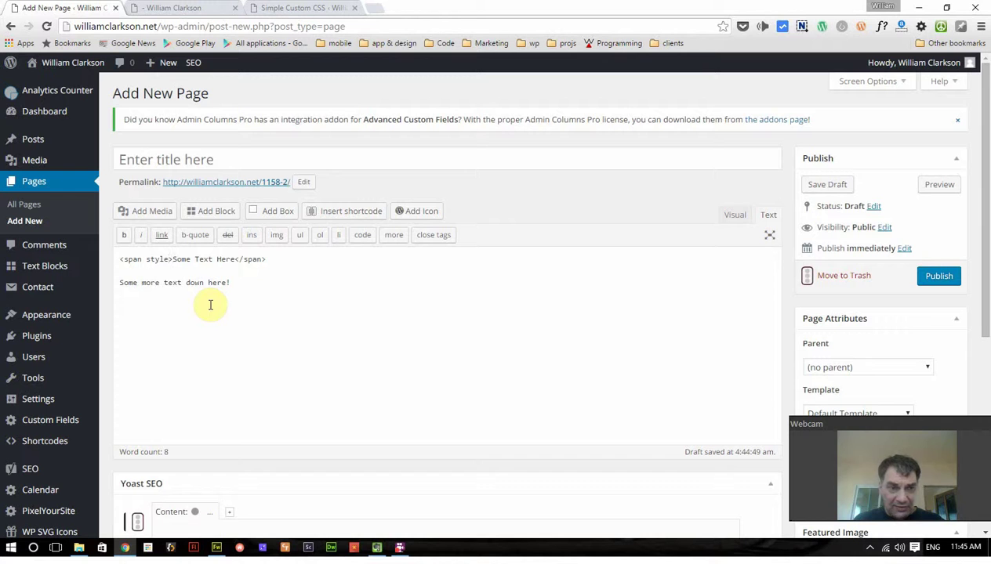
text(=)
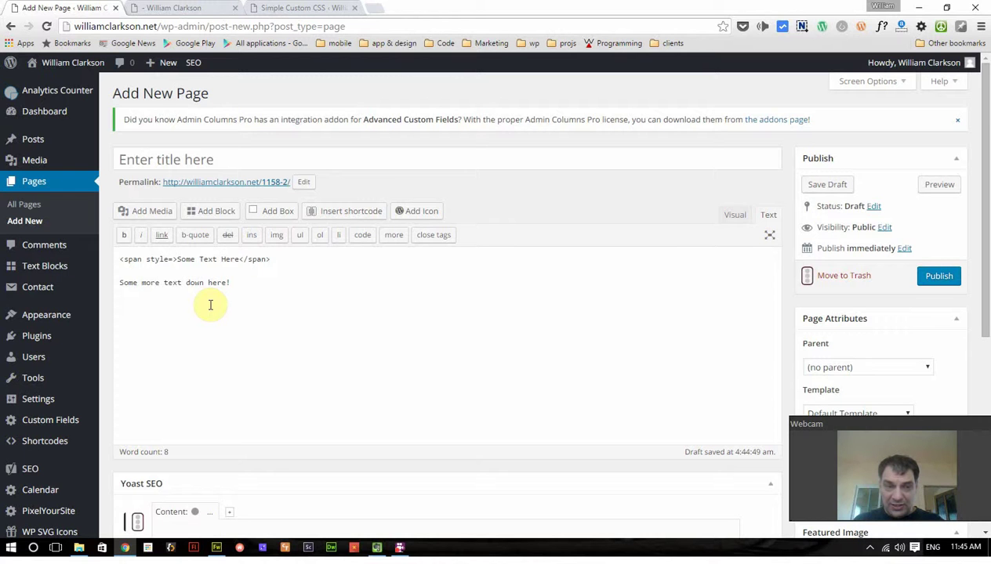
text("color:)
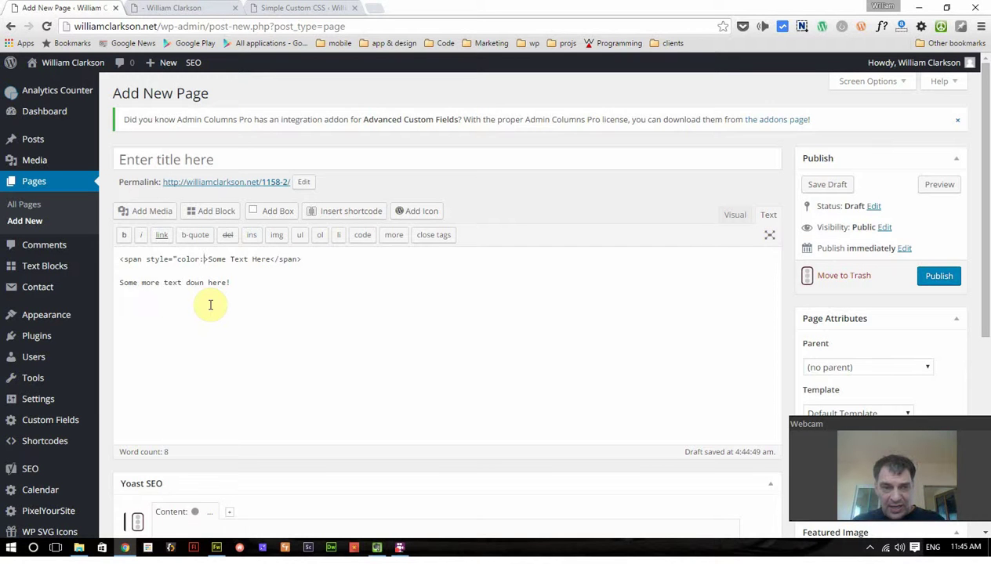
text(re)
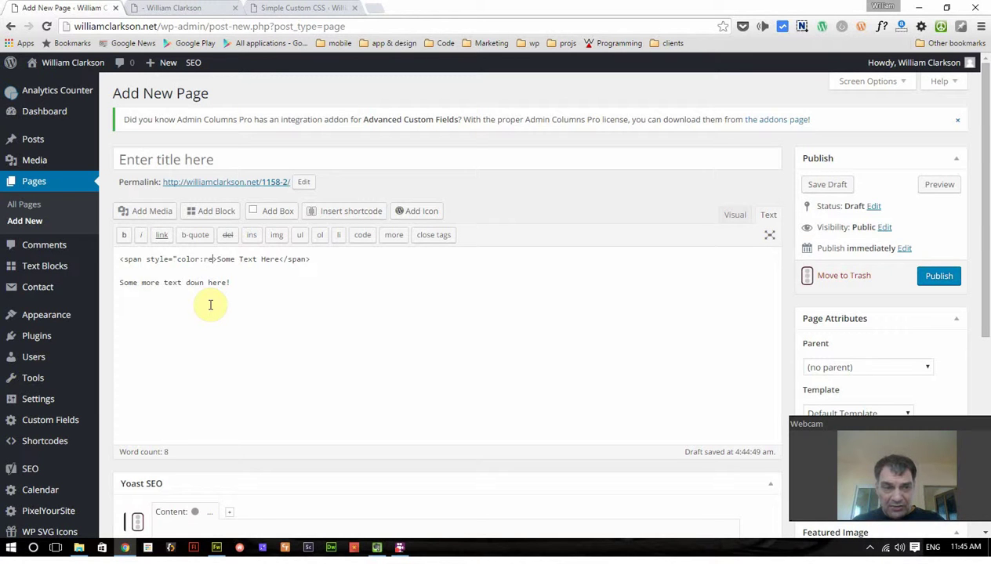
text(d")
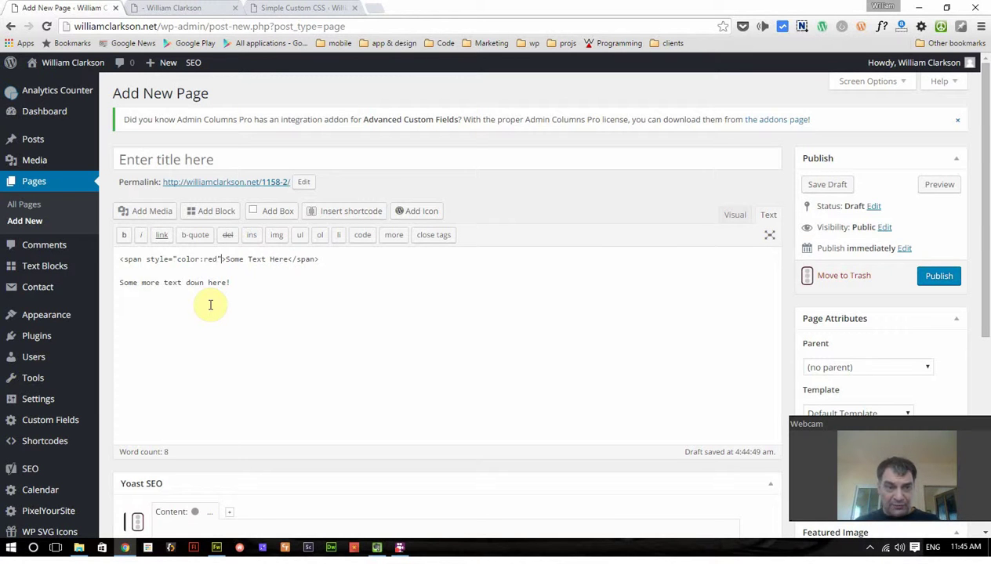
- Preview the page and check the color of the "Some Text Here" line
click(944, 187)
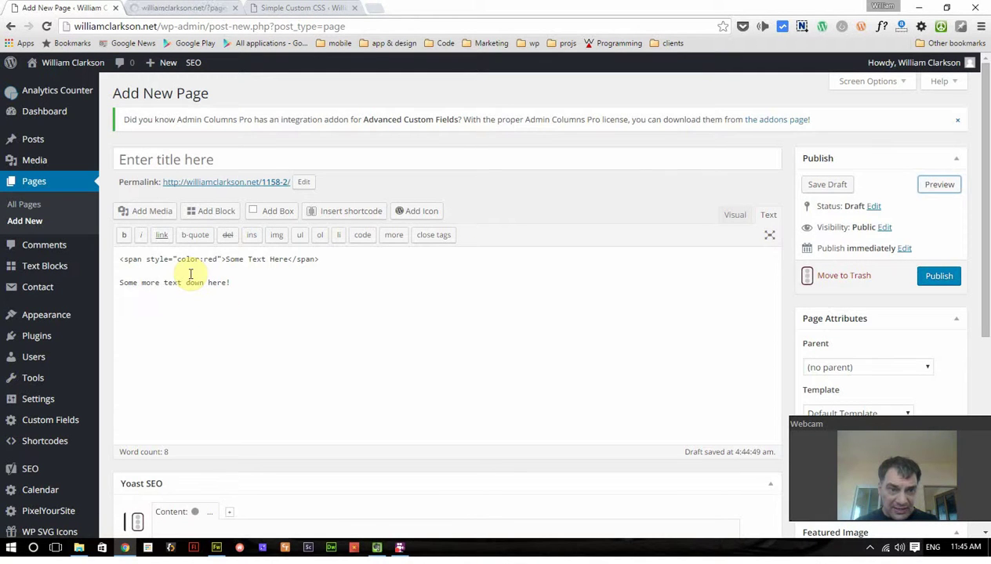
click(178, 7)
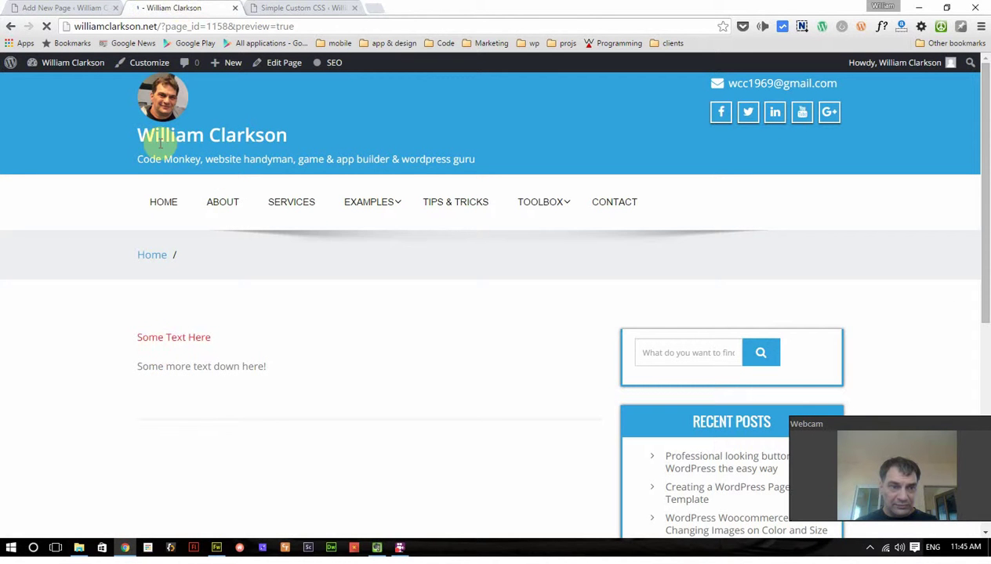
drag(141, 342, 232, 348)
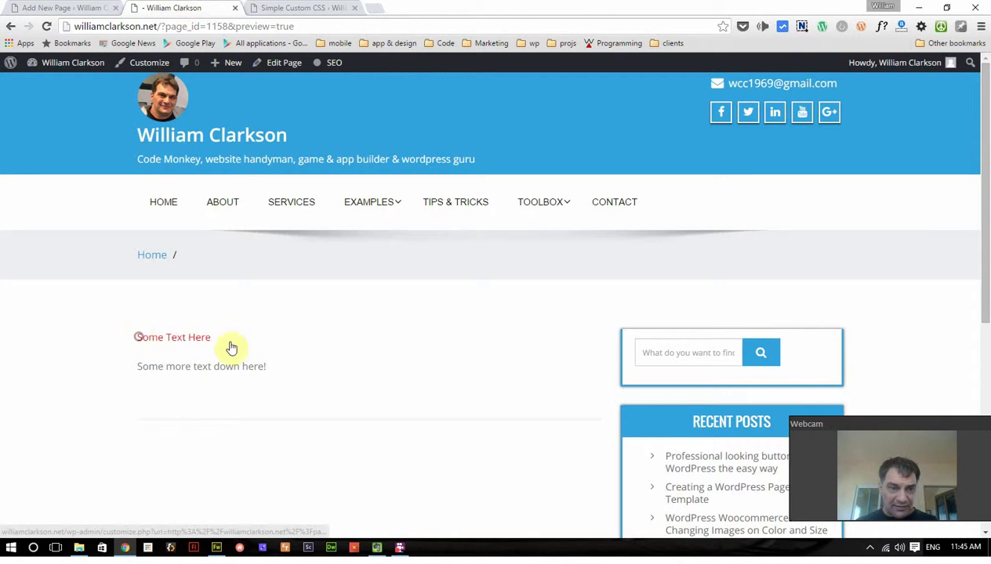
click(259, 314)
- Return to the page editor and move the word "Some" in front of the opening span tag on the first line
click(63, 7)
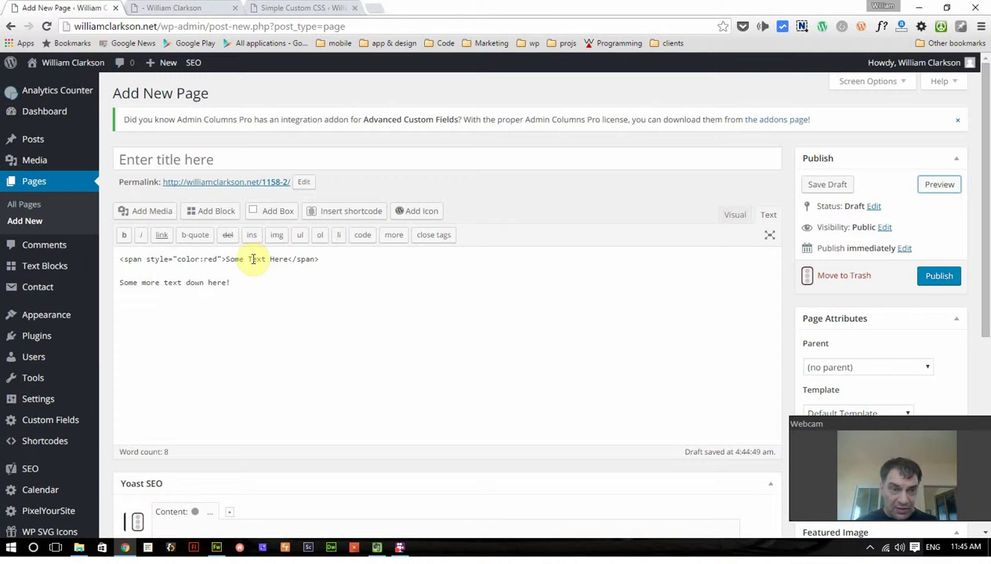
double_click(254, 259)
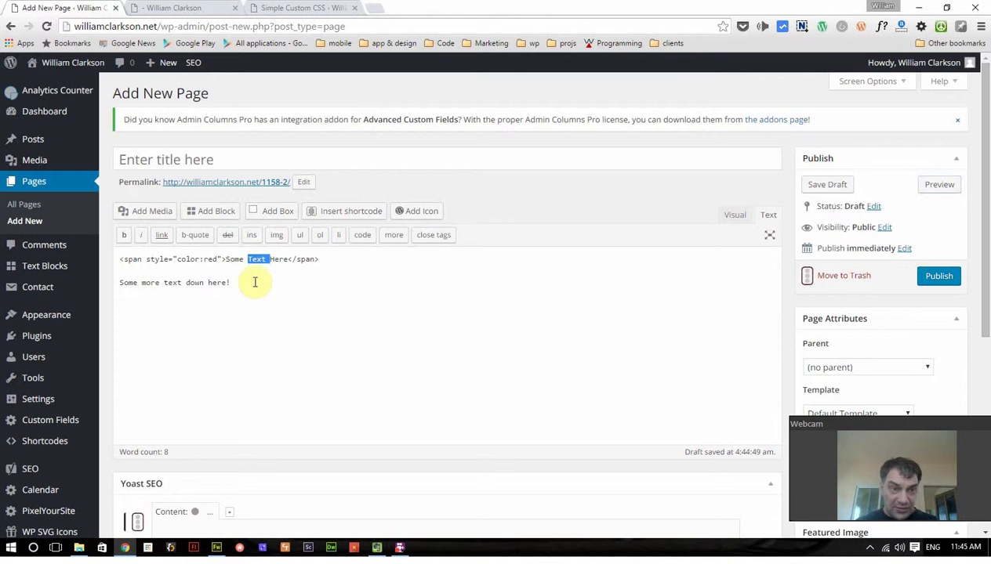
click(230, 268)
click(226, 258)
double_click(231, 259)
key(ctrl+c)
key(Delete)
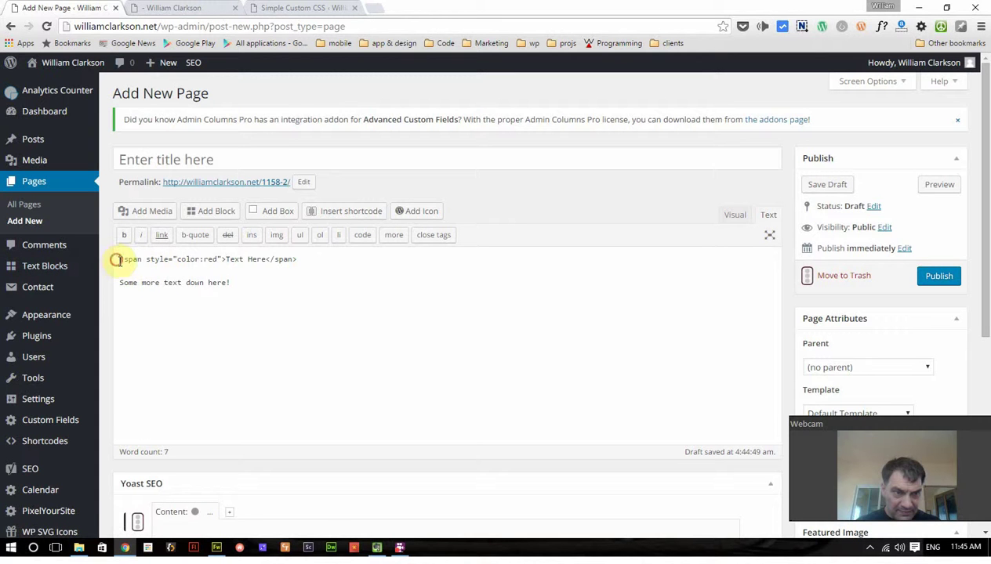
click(120, 259)
key(ctrl+v)
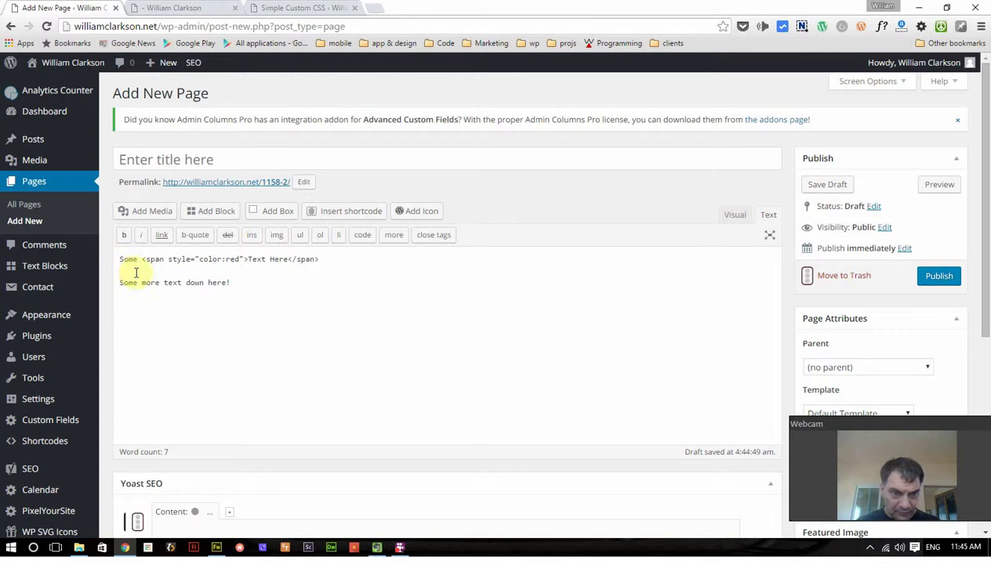
- Move the word "Here" behind the closing span tag so that only "Text" remains inside the span
double_click(279, 259)
key(ctrl+c)
key(Delete)
click(314, 260)
key(ctrl+v)
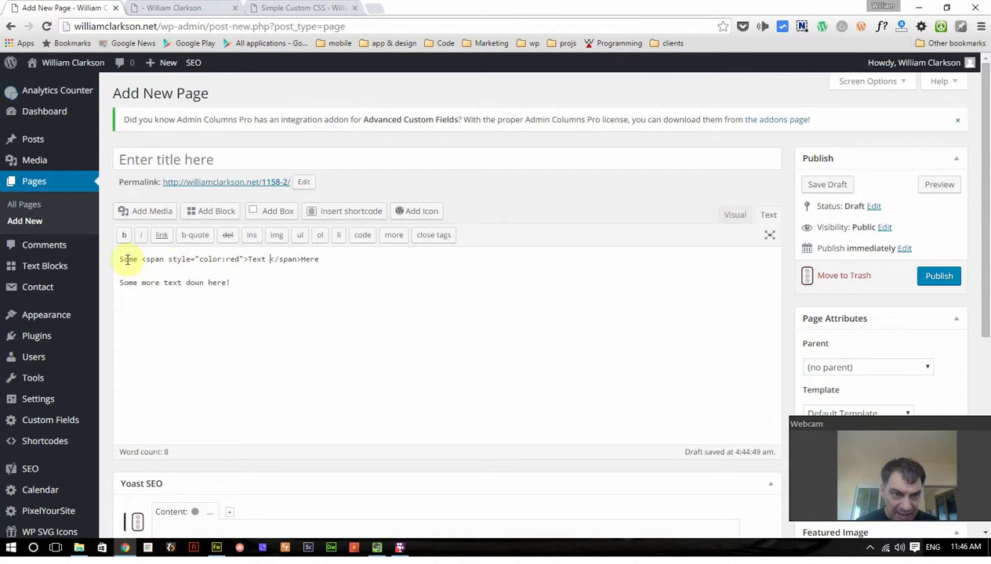
- Review the span tags and color style around "Text" and check that word's color in the page preview
double_click(152, 260)
double_click(287, 259)
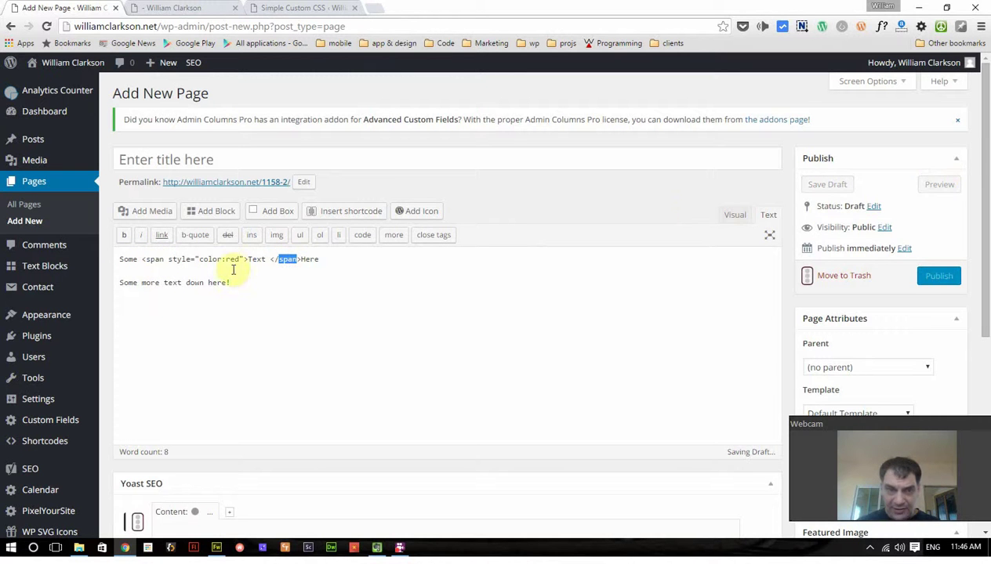
double_click(223, 260)
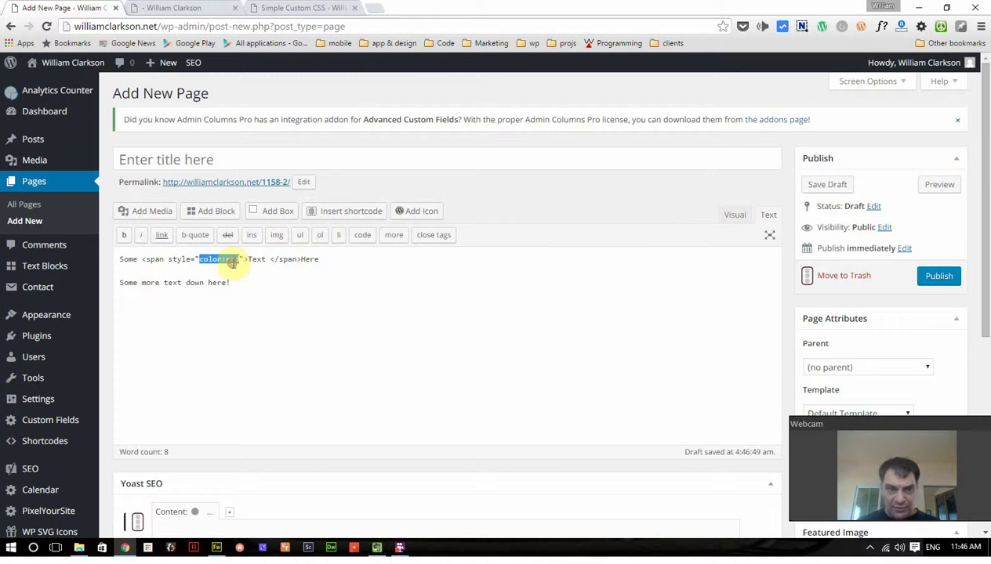
click(934, 186)
click(179, 7)
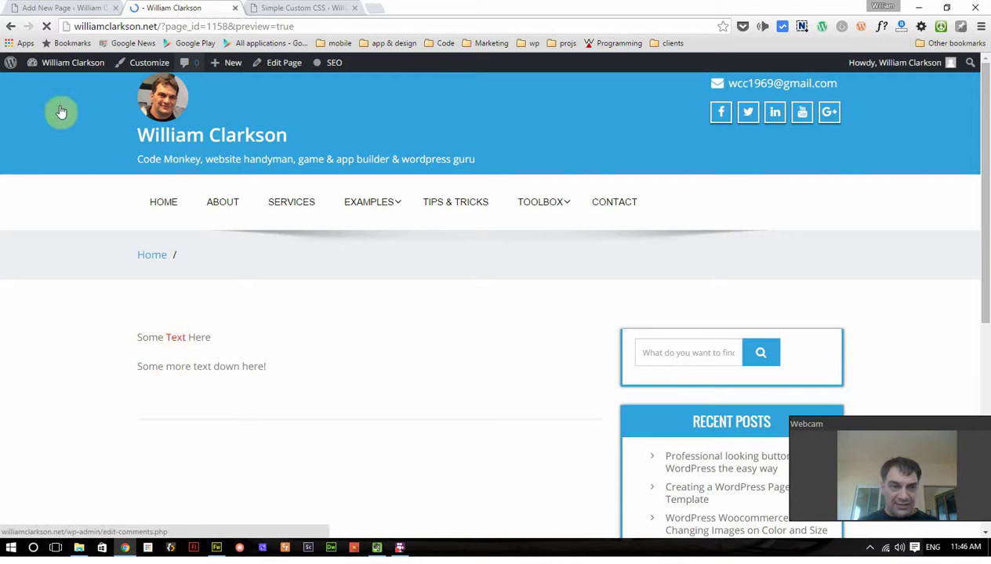
- In the page editor, wrap the line "Some more text down here!" in <span> and </span> tags
click(63, 7)
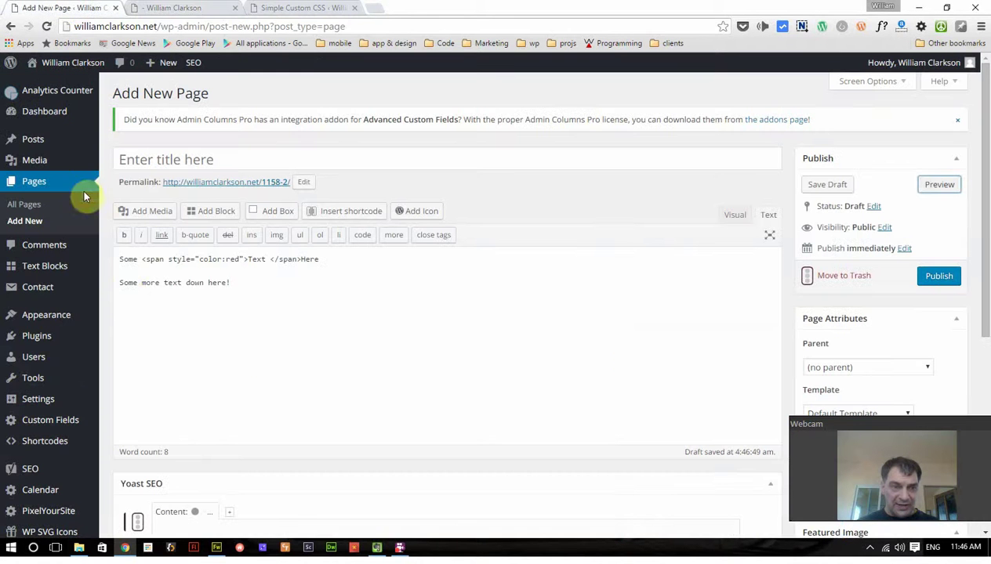
click(122, 284)
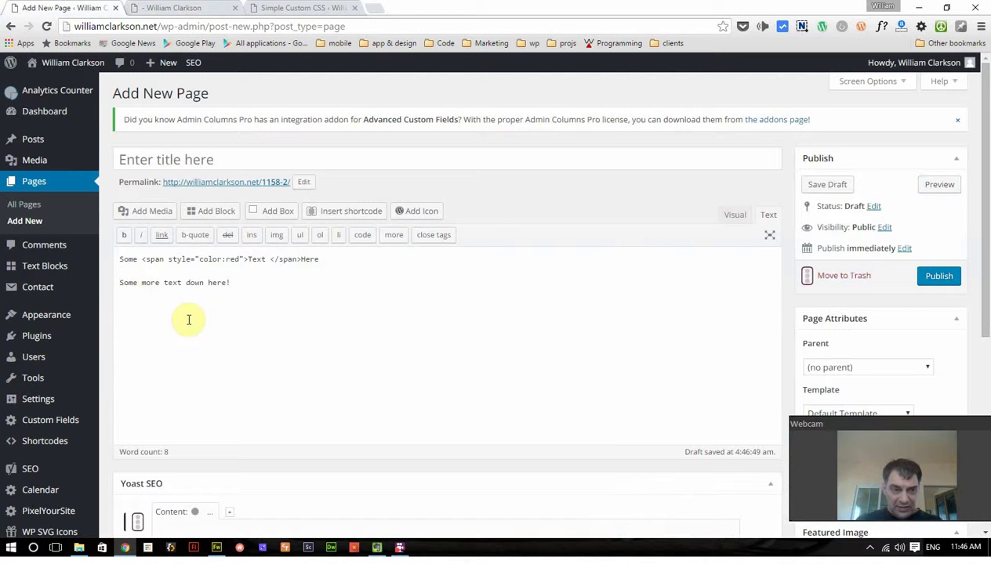
text(<span)
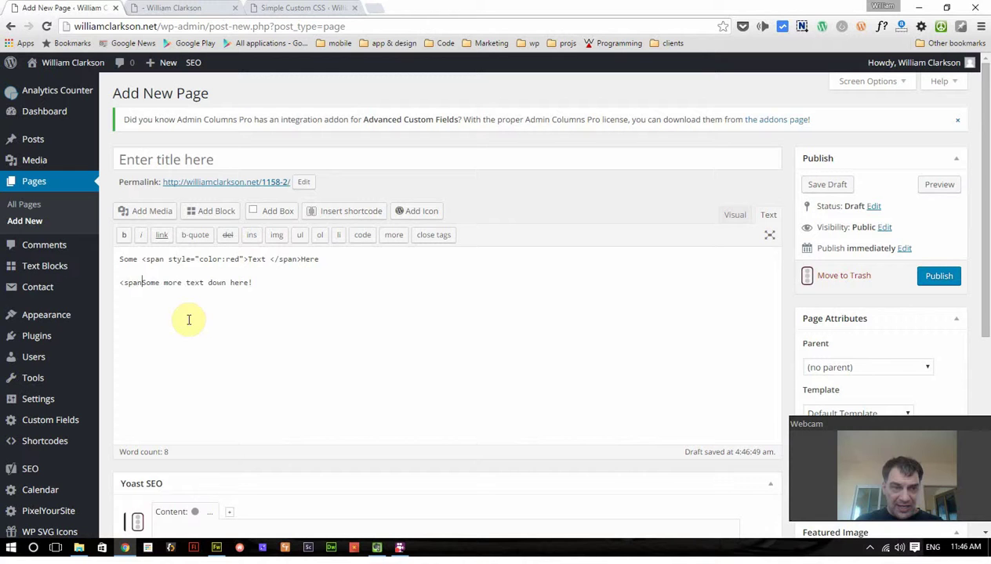
text(>)
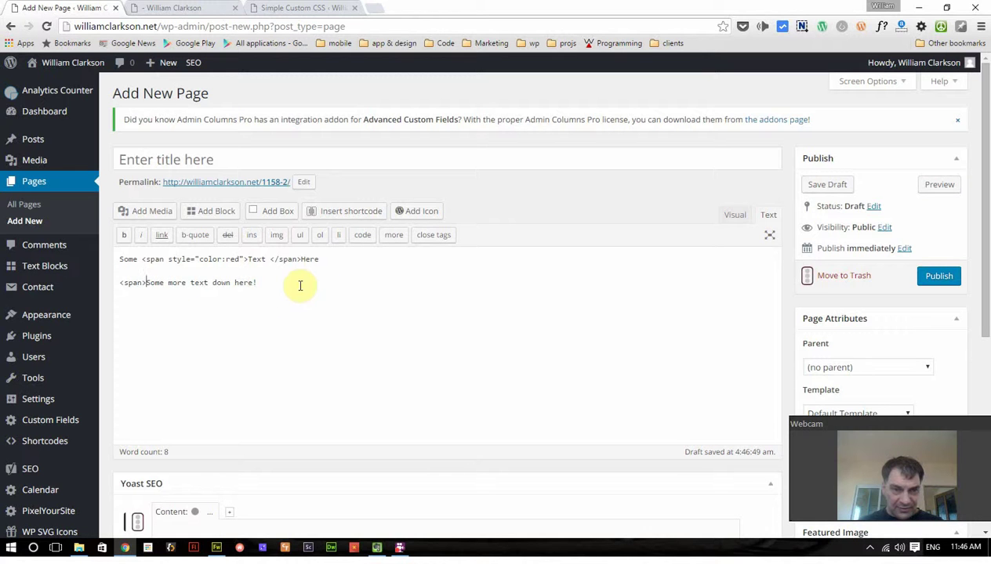
click(298, 284)
text(</span>)
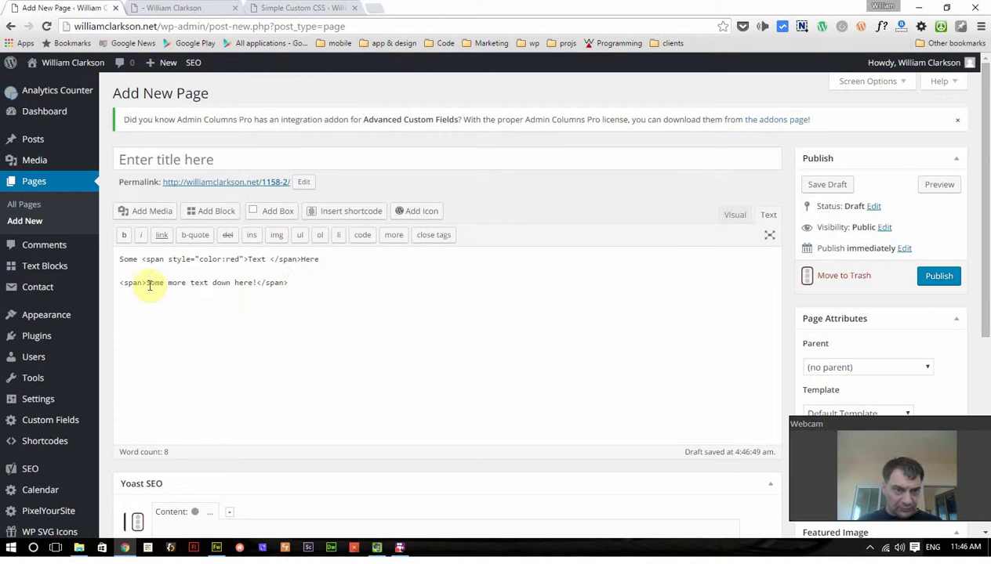
- Start a style attribute in the second line's opening span tag with background-color:black followed by a semicolon
click(141, 283)
text(style)
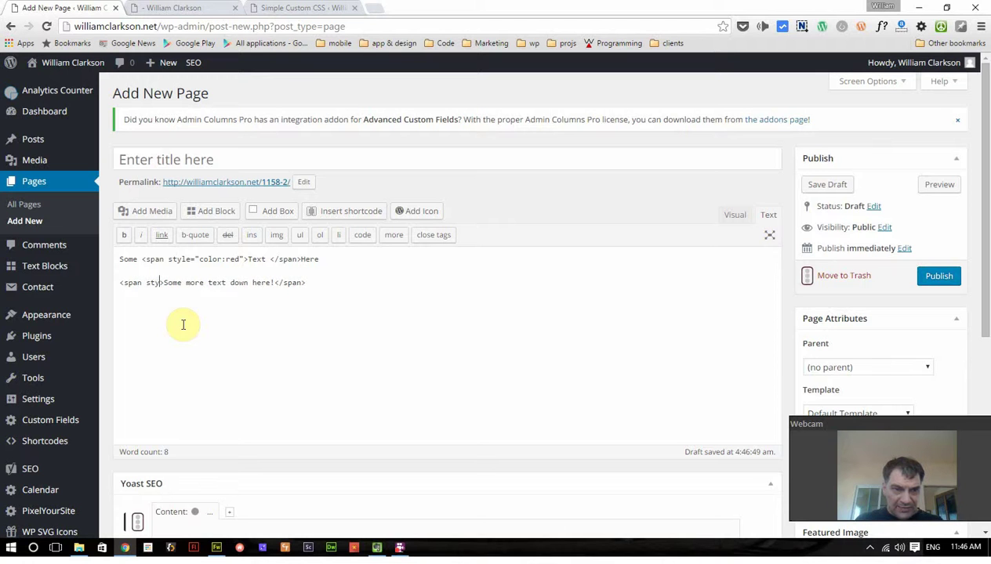
text(="col)
key(BackSpace)
key(BackSpace)
key(BackSpace)
text(backgro)
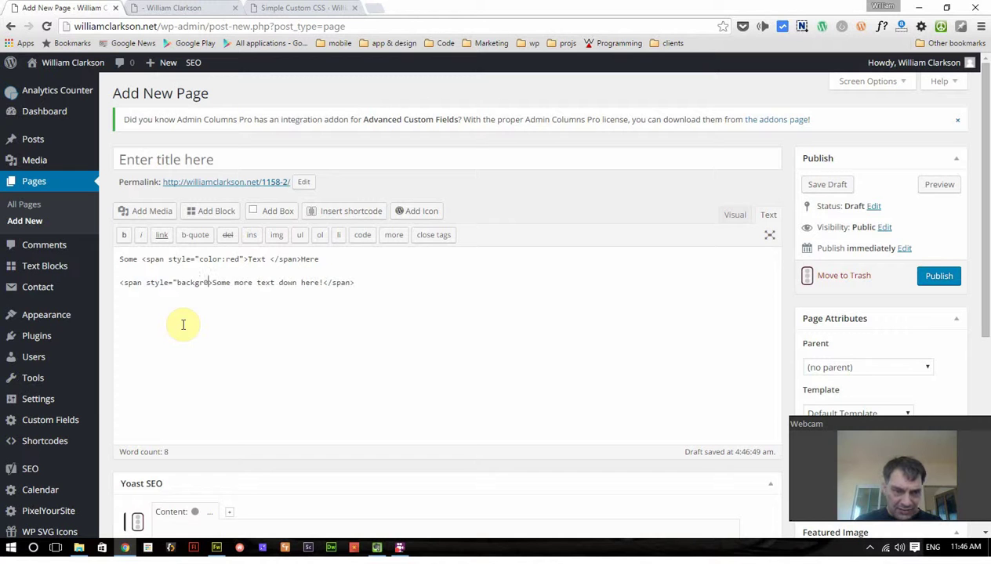
text(und)
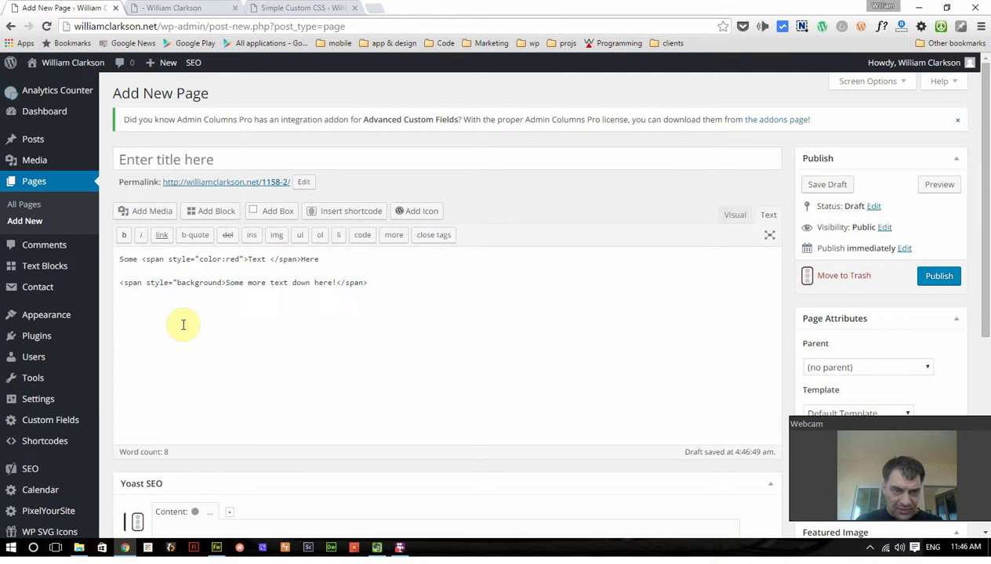
text(:)
text(color:)
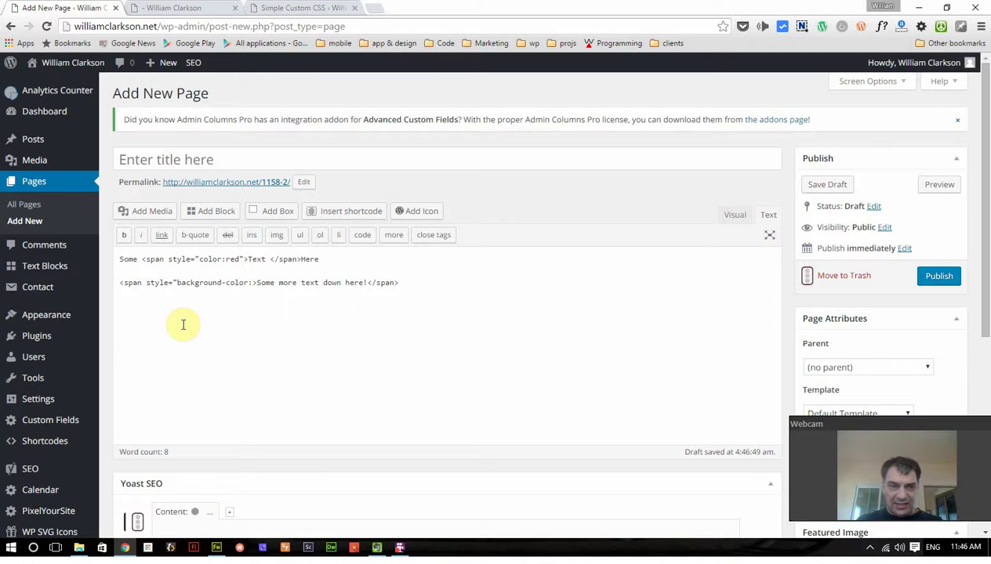
text(black)
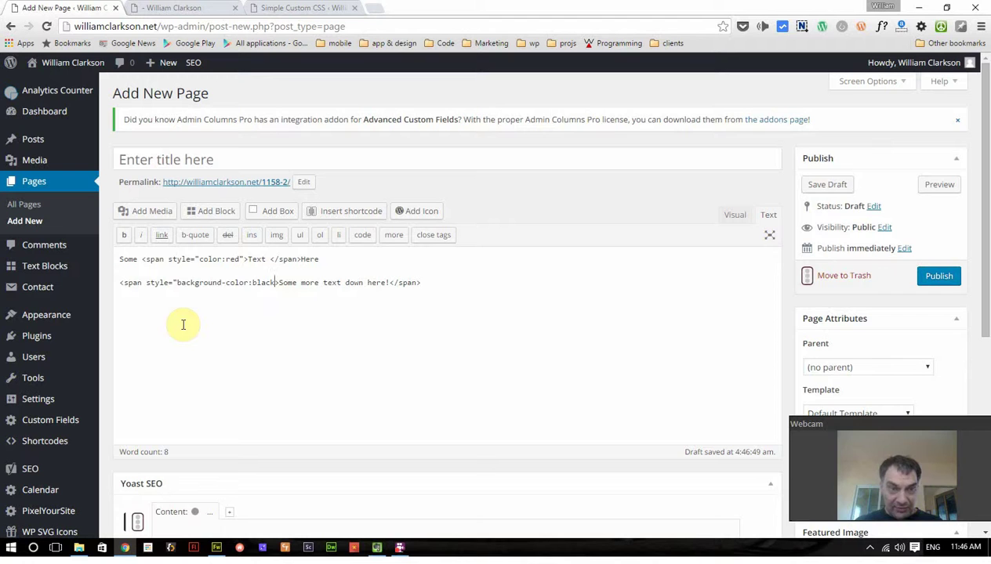
text(;)
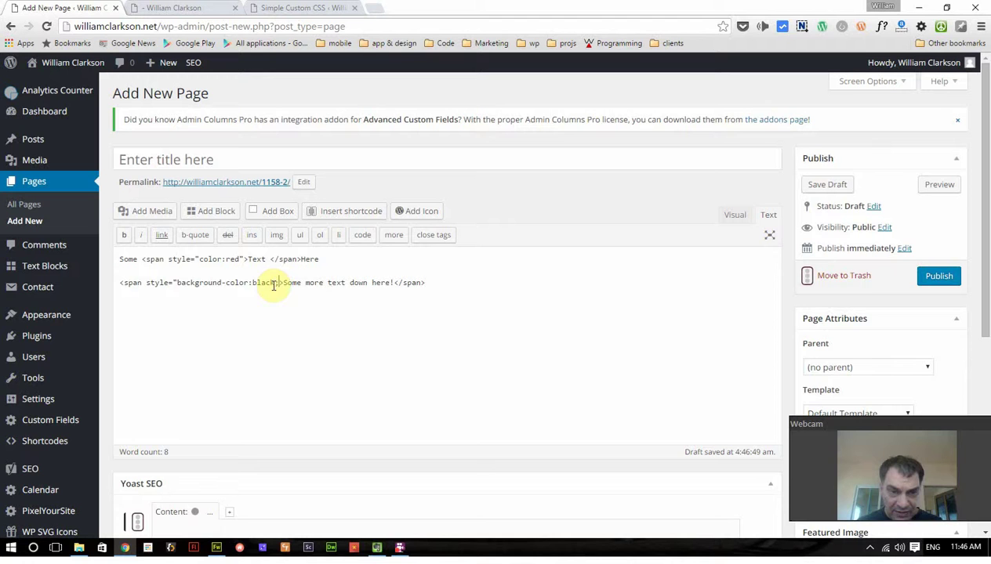
- Add color:white after background-color:black; in the second span, close the style attribute's quotes and preview the page
drag(277, 283, 279, 284)
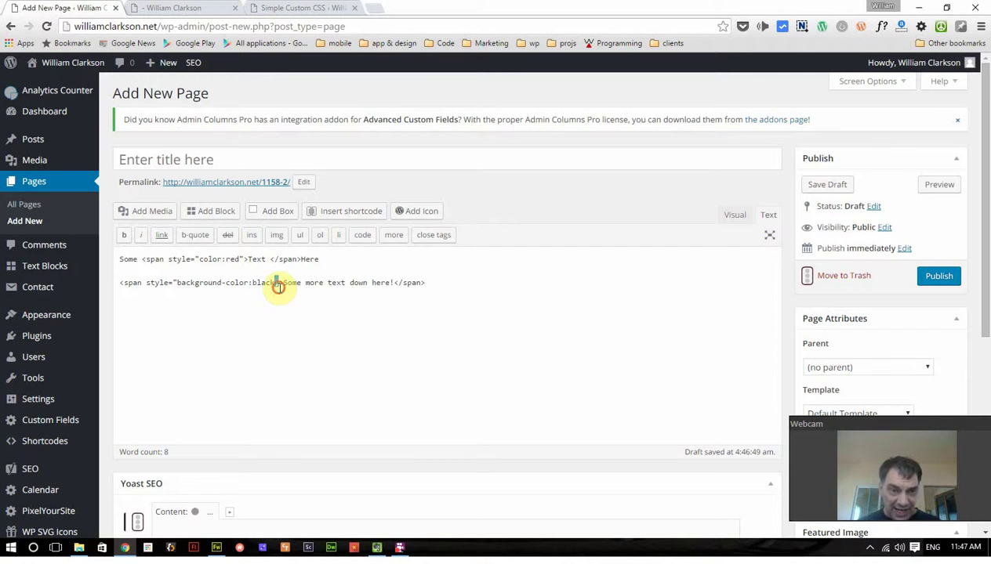
click(278, 284)
text(color)
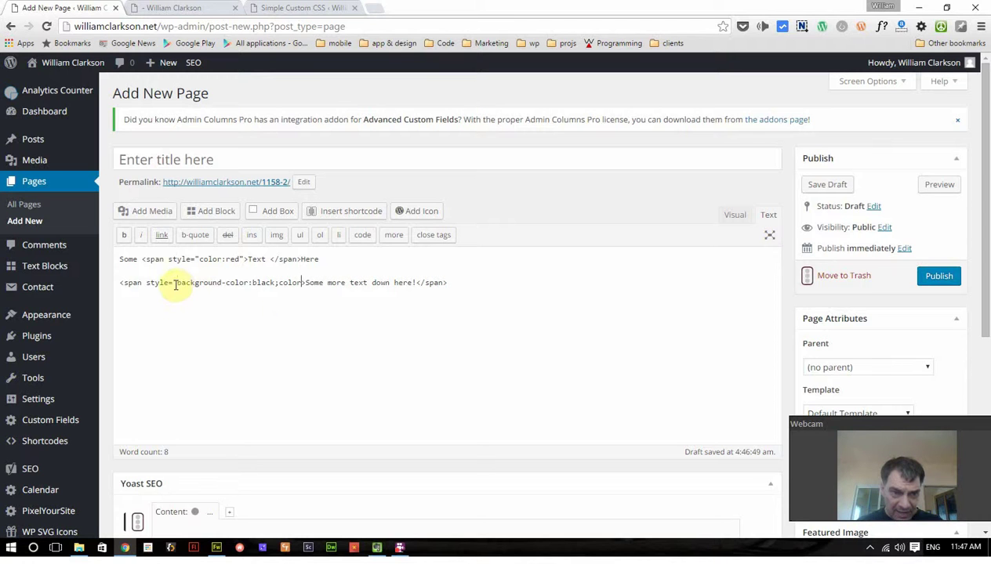
drag(178, 285, 274, 284)
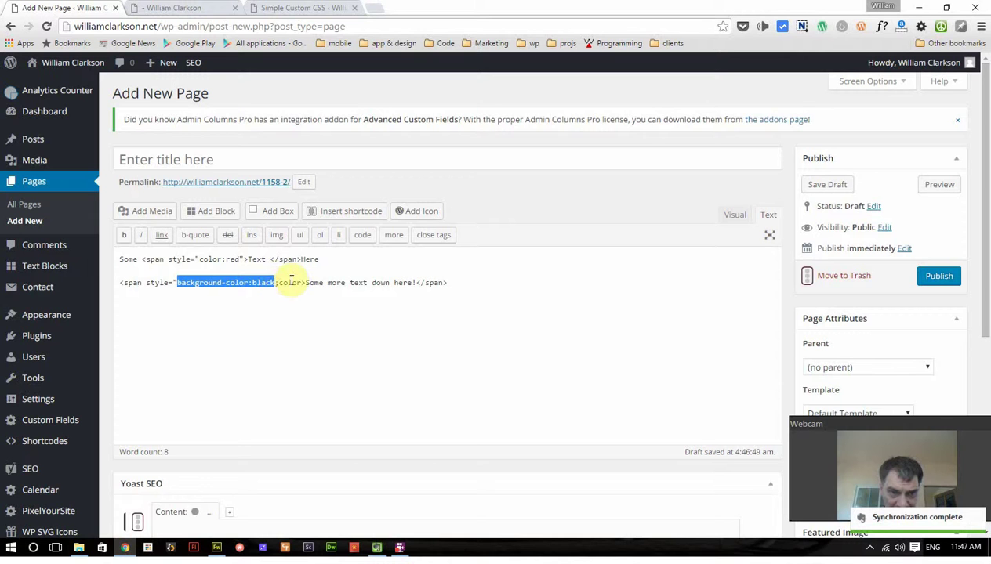
double_click(292, 282)
click(276, 283)
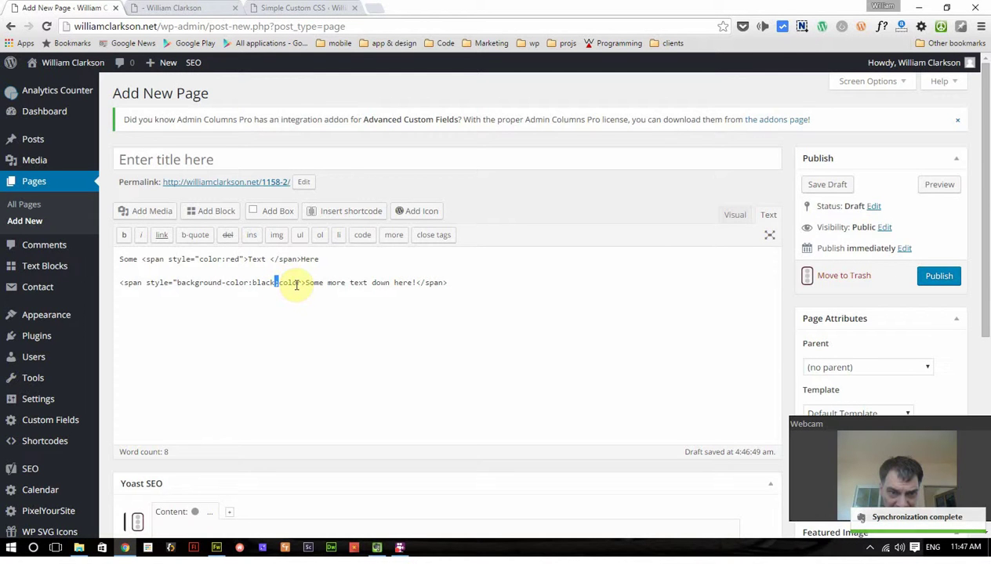
click(301, 283)
text(:)
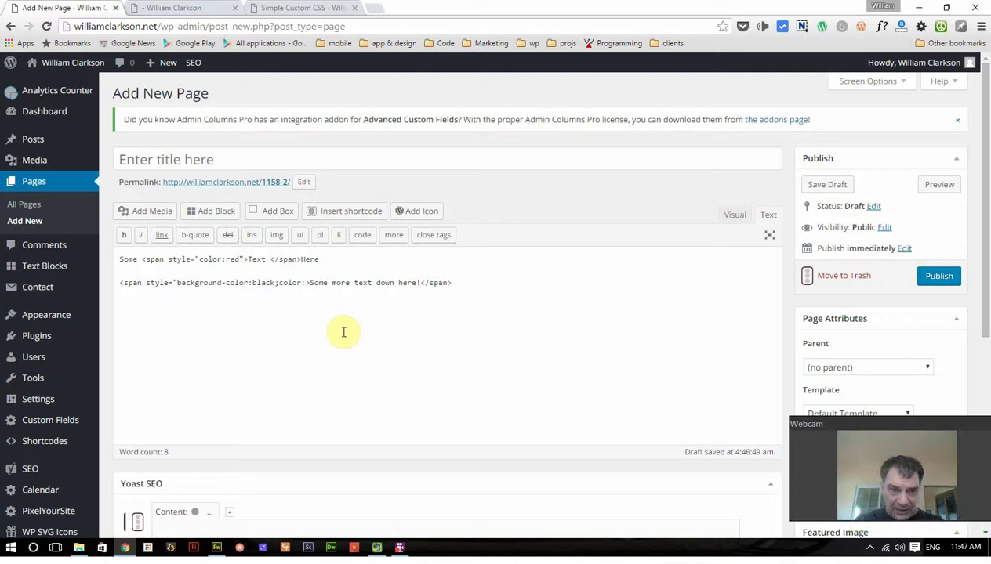
text(white)
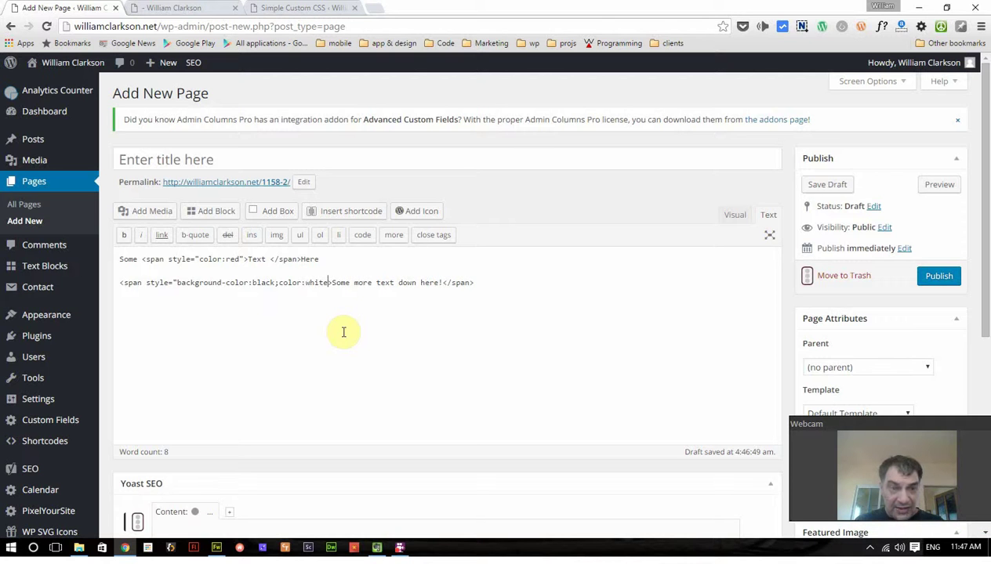
text(")
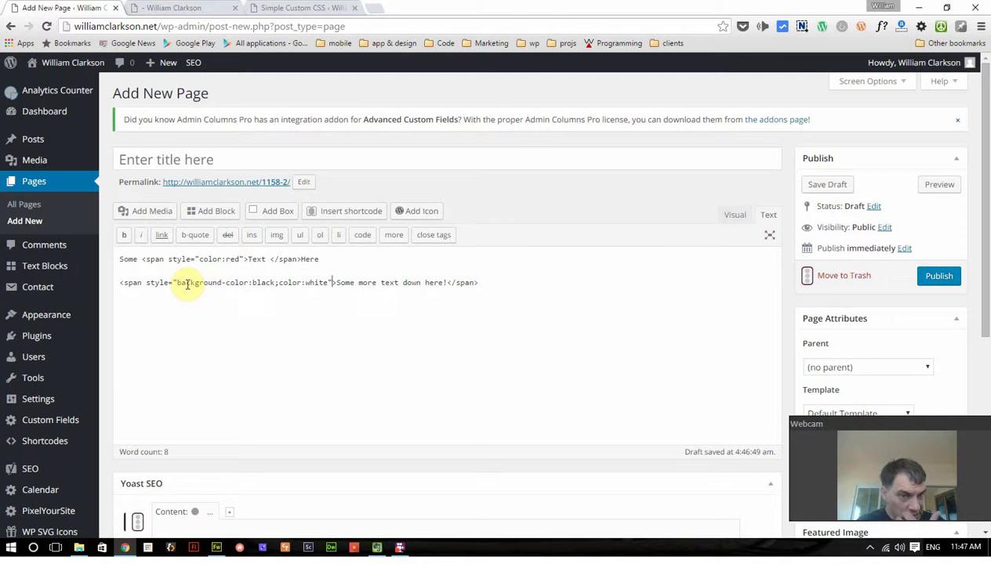
click(930, 184)
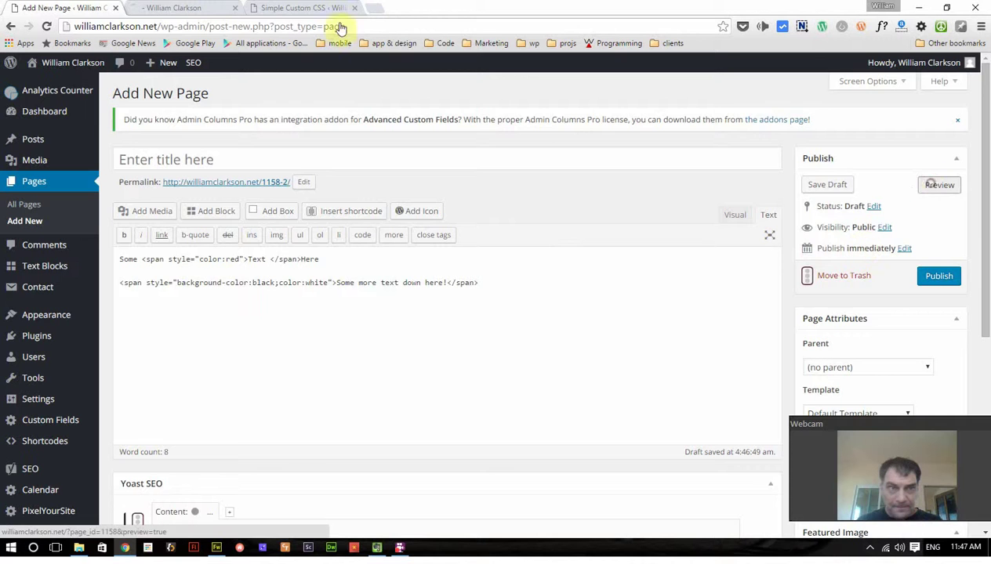
click(188, 10)
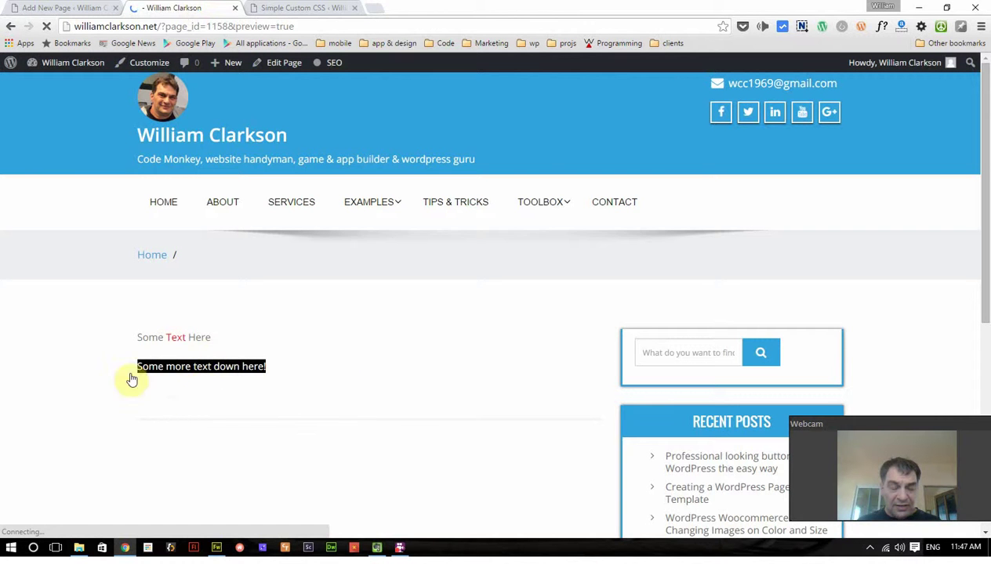
- Append ;size:22px to the style attribute of the second line's span tag and preview the page
click(80, 9)
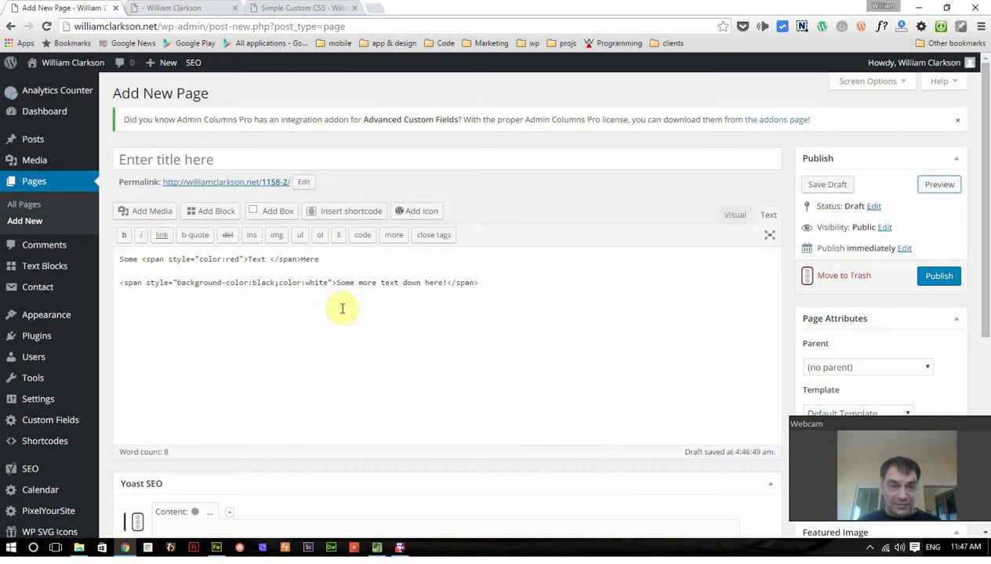
click(336, 283)
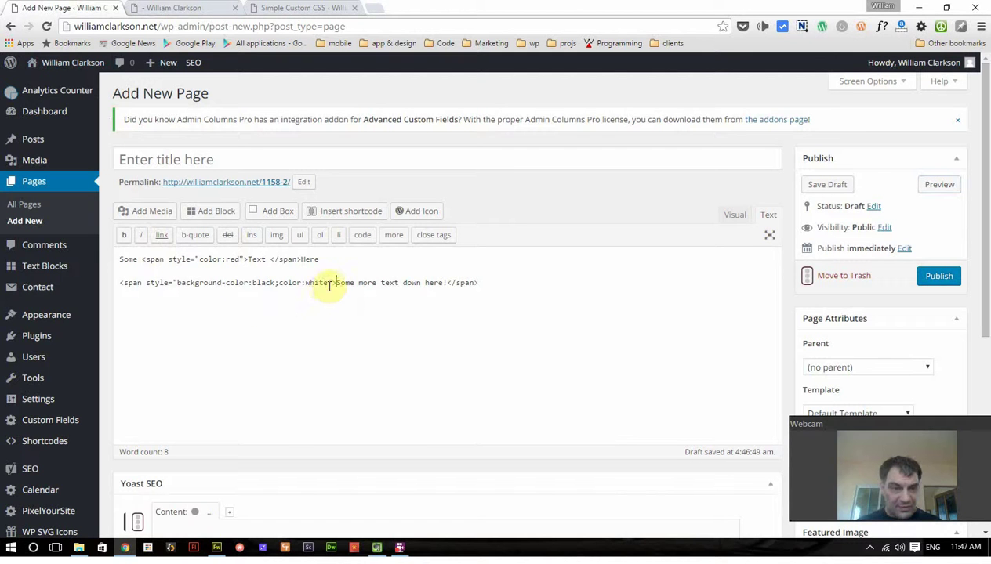
key(Left)
key(Left)
text(;)
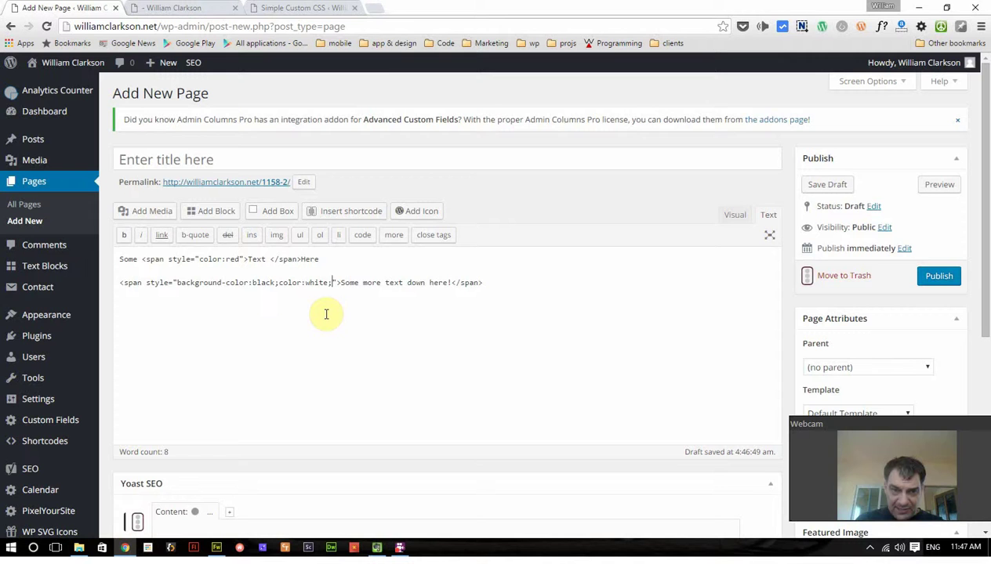
text(size:)
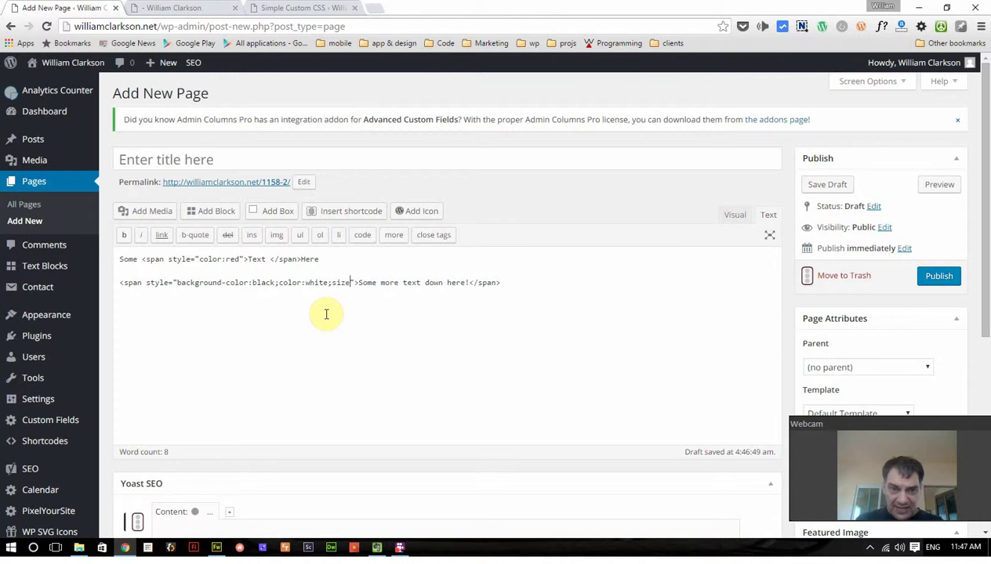
text(22px)
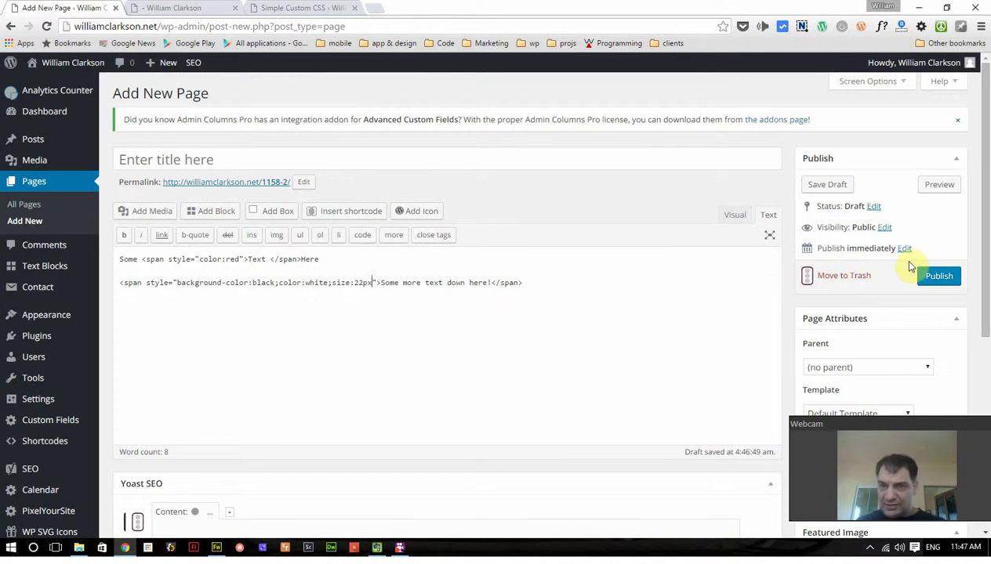
click(930, 187)
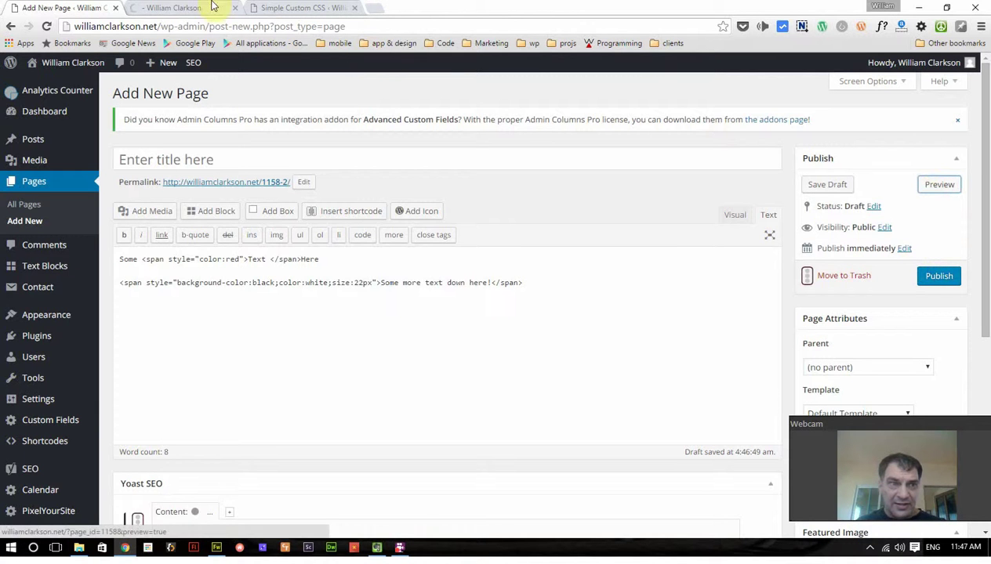
click(170, 8)
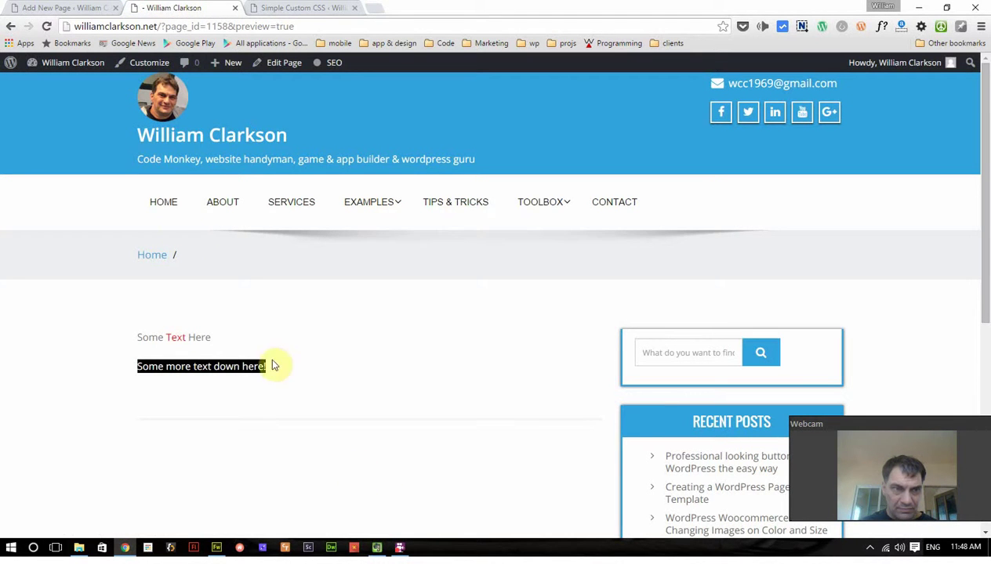
- Change the size property in the second line's span style to font-size and preview the page
click(59, 7)
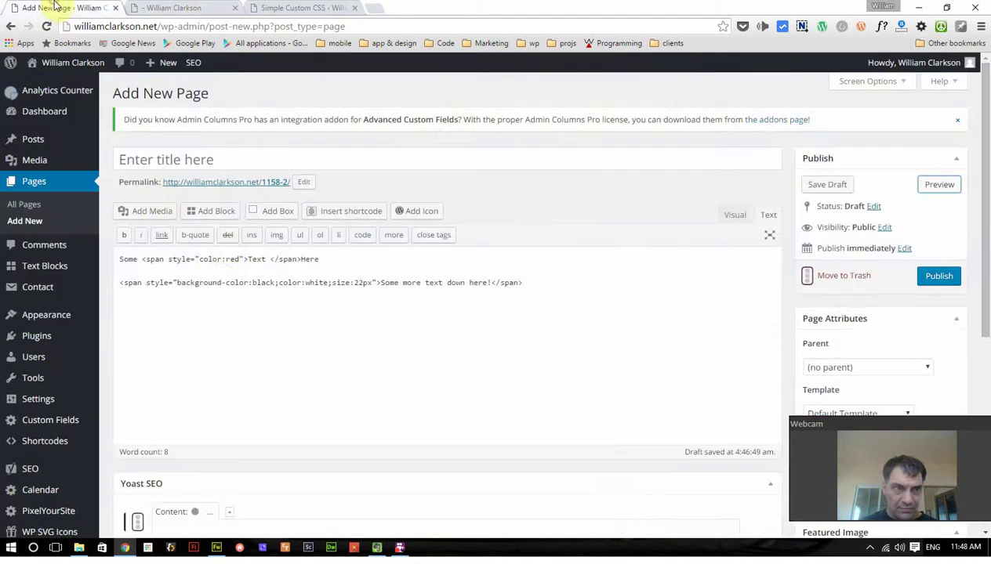
click(331, 283)
text(font-)
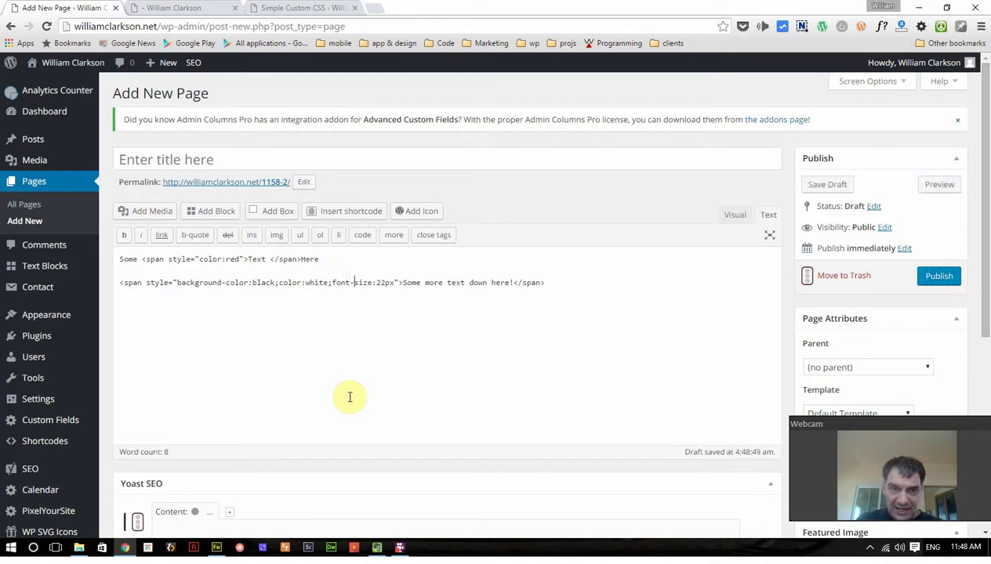
click(933, 188)
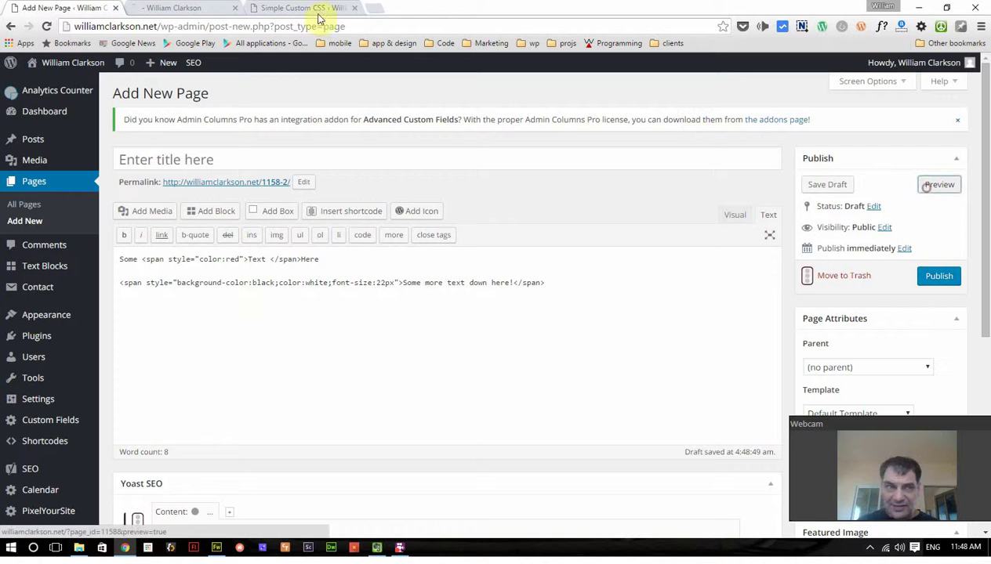
click(194, 7)
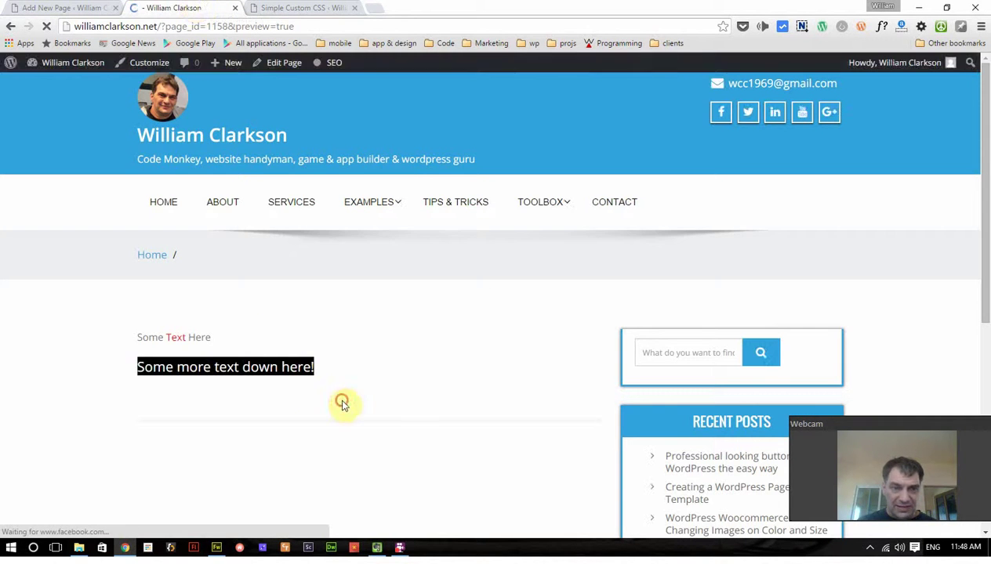
- Return to the page editor and review the style attribute in the second line's span tag
click(25, 7)
drag(119, 285, 280, 287)
click(208, 288)
click(239, 282)
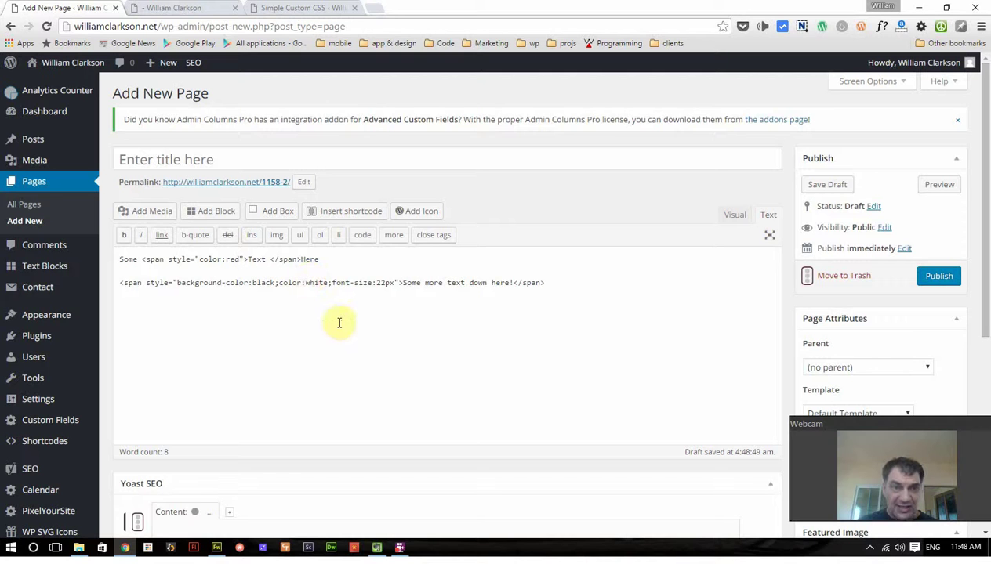